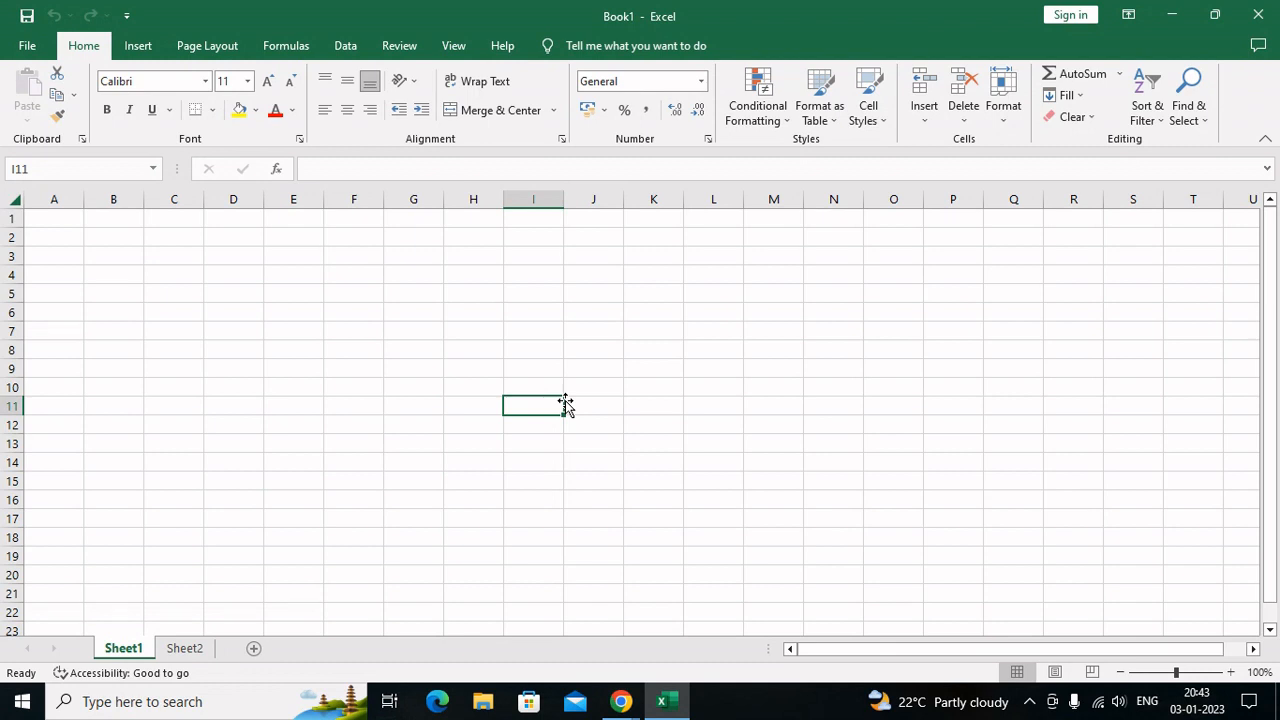
Enter Monday in cell B3 and fill the weekday series down to Sunday in B9.
left_click(418, 371)
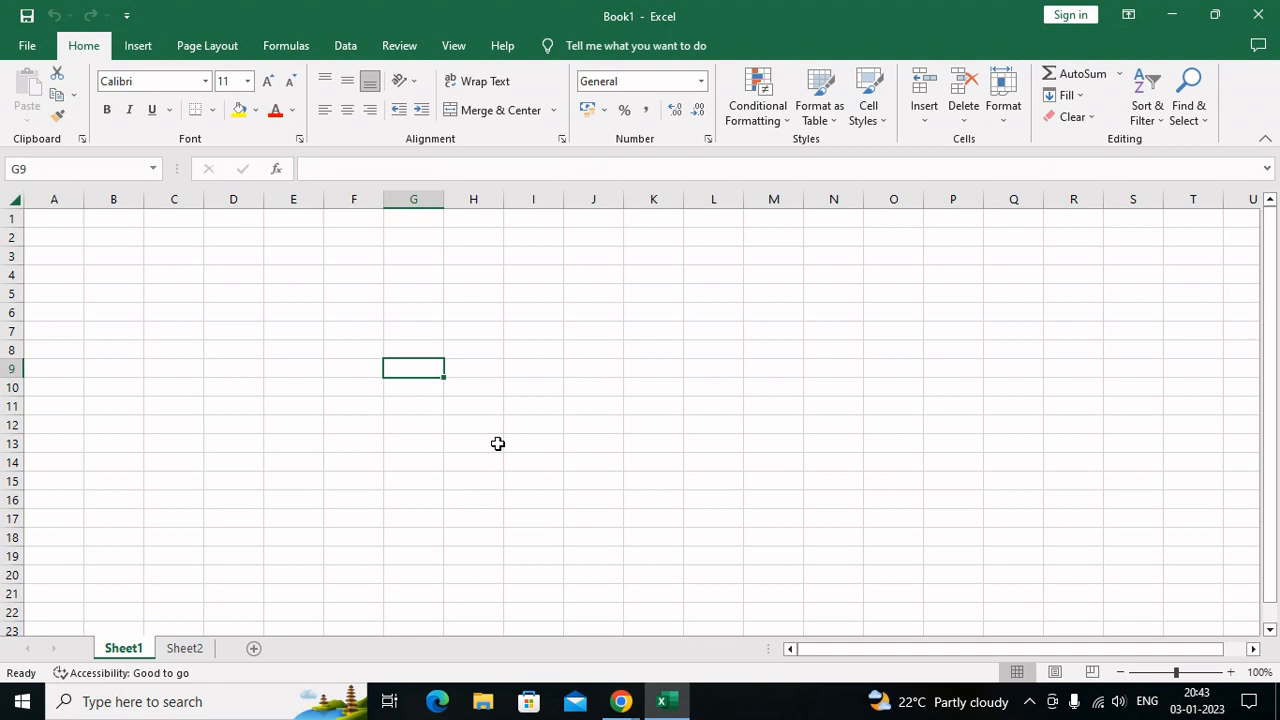
left_click(140, 258)
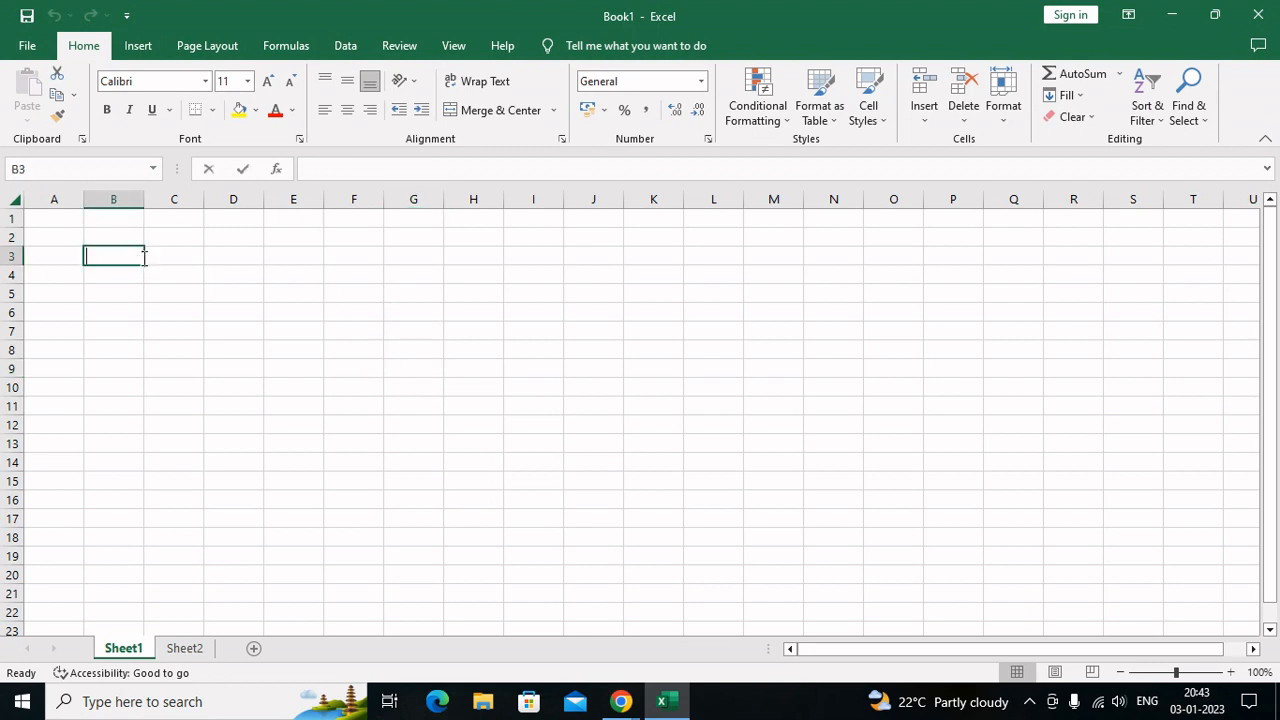
type("Monday")
key("Return")
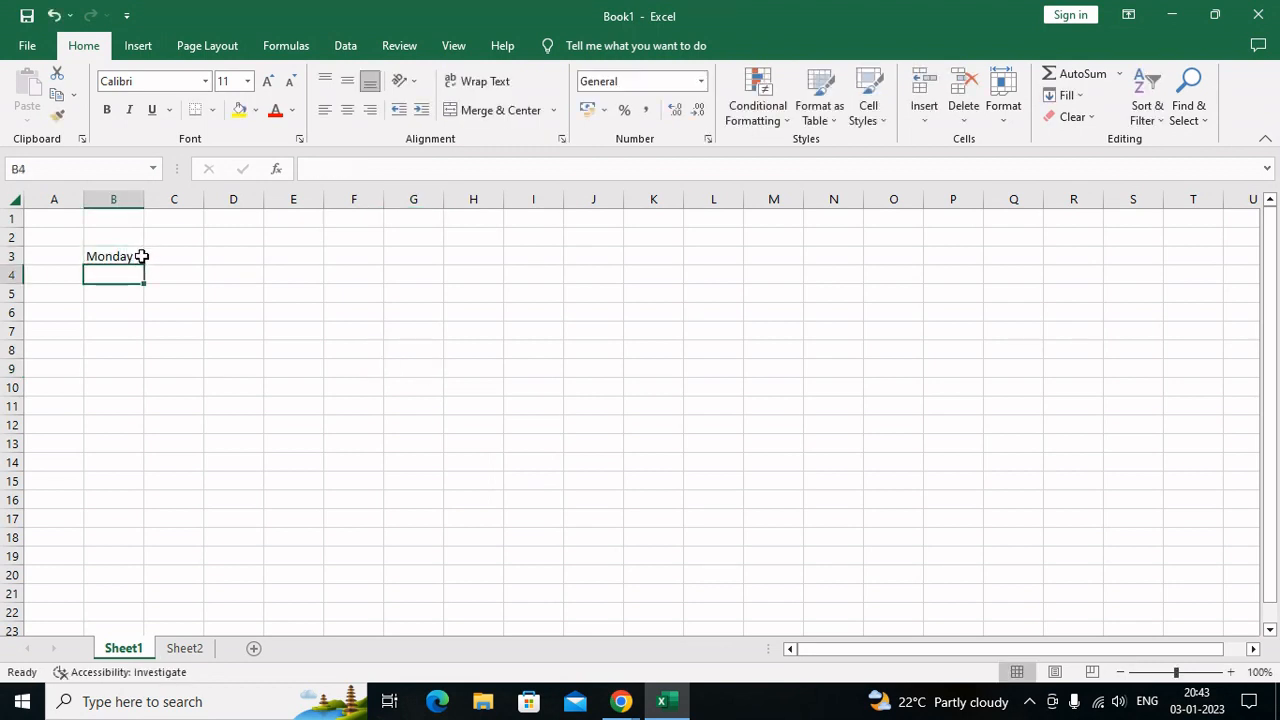
left_click(142, 257)
left_click_drag(145, 266, 143, 374)
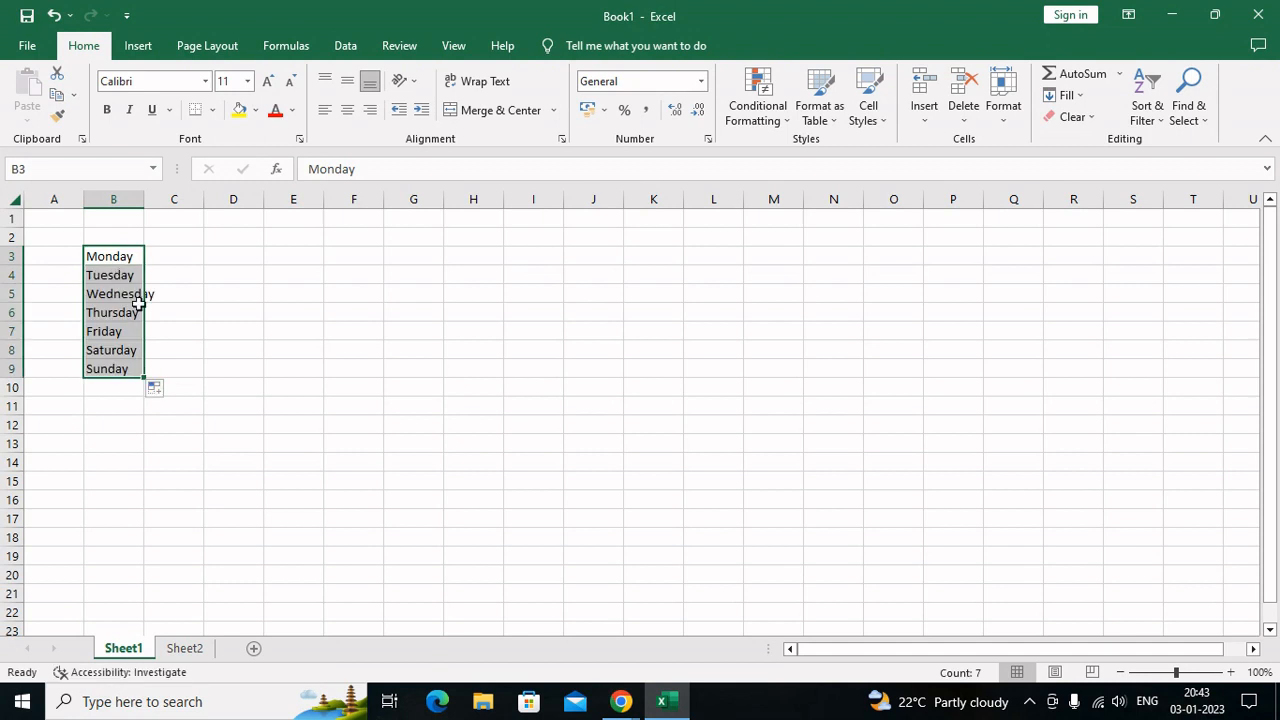
Enter 45, 63 and 85 beside Monday, Tuesday and Wednesday in cells C3 to C5.
left_click(176, 257)
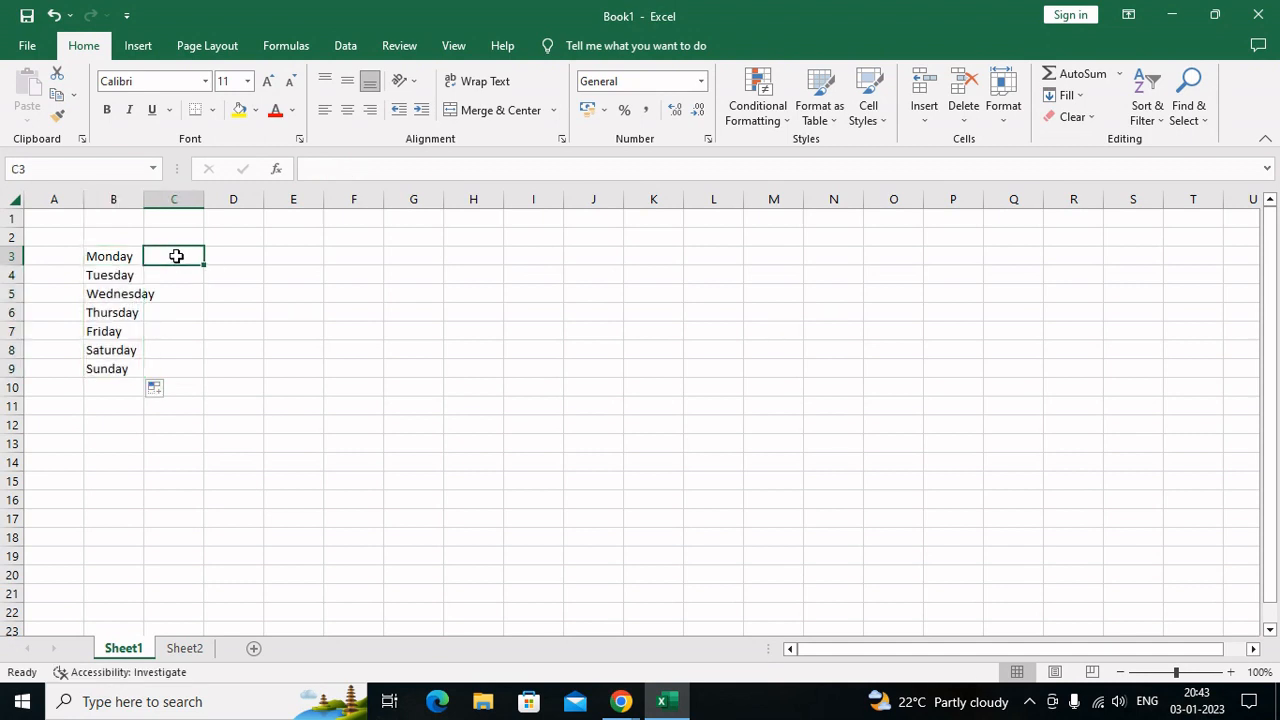
type("45")
key("Return")
type("63")
key("Return")
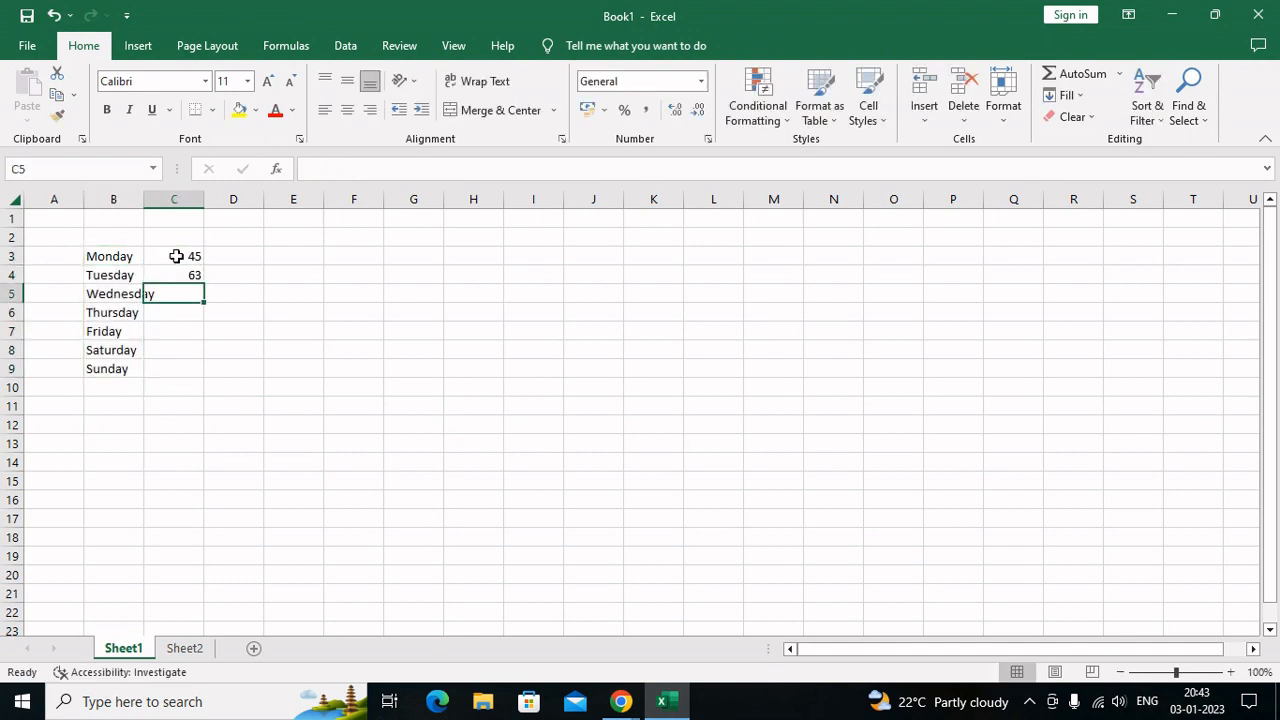
type("85")
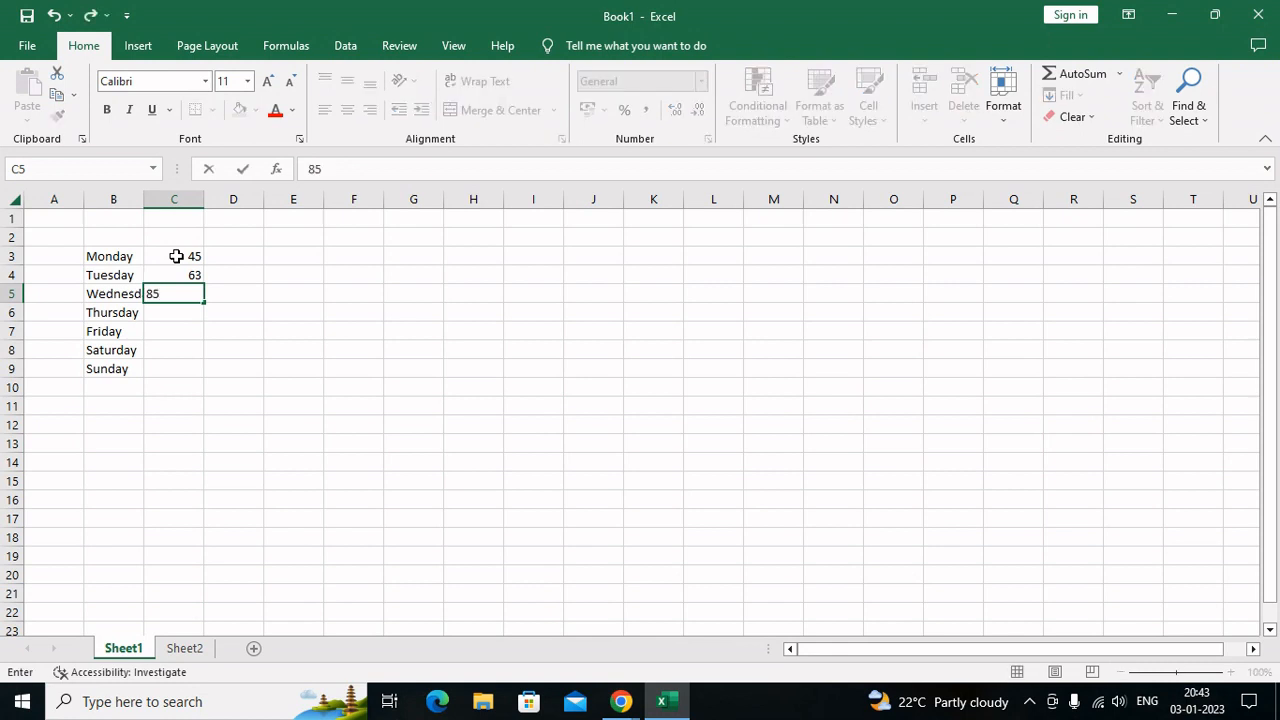
Replace the numbers in C3:C5 with 11, 12 and 13, and extend the series down to C9.
left_click_drag(188, 258, 186, 303)
type("1")
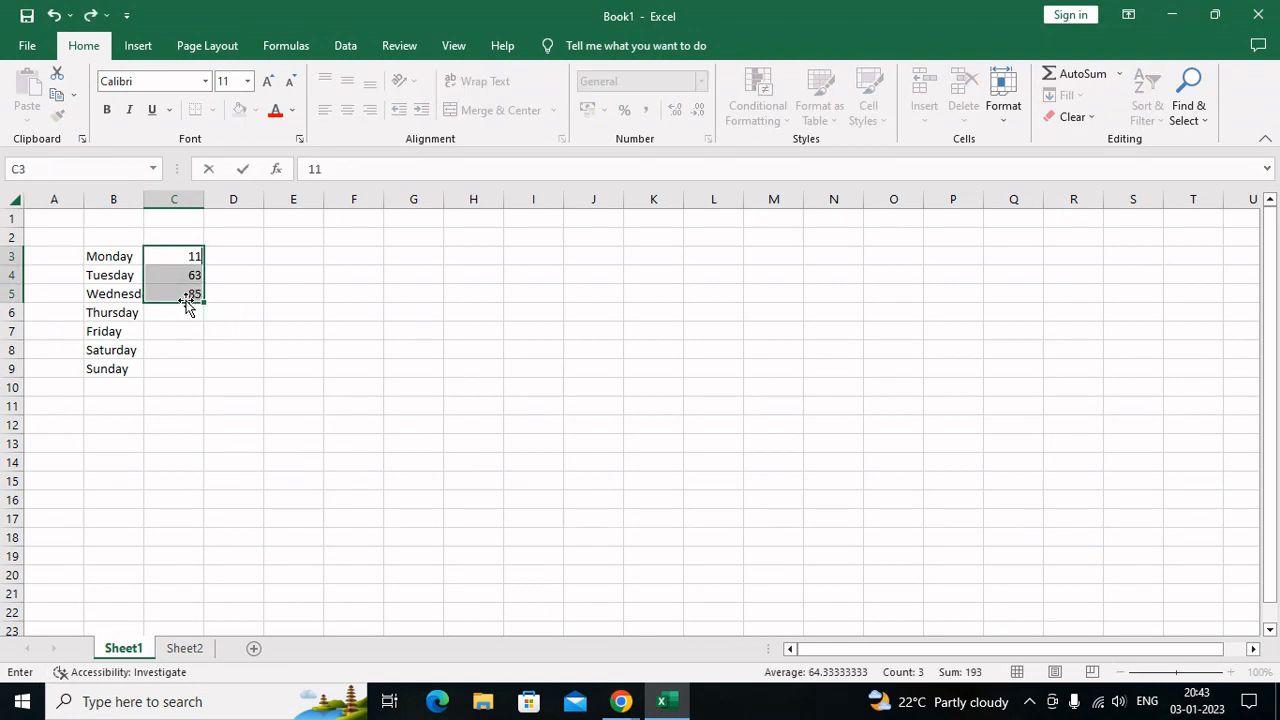
type("1")
key("Return")
type("12")
key("Return")
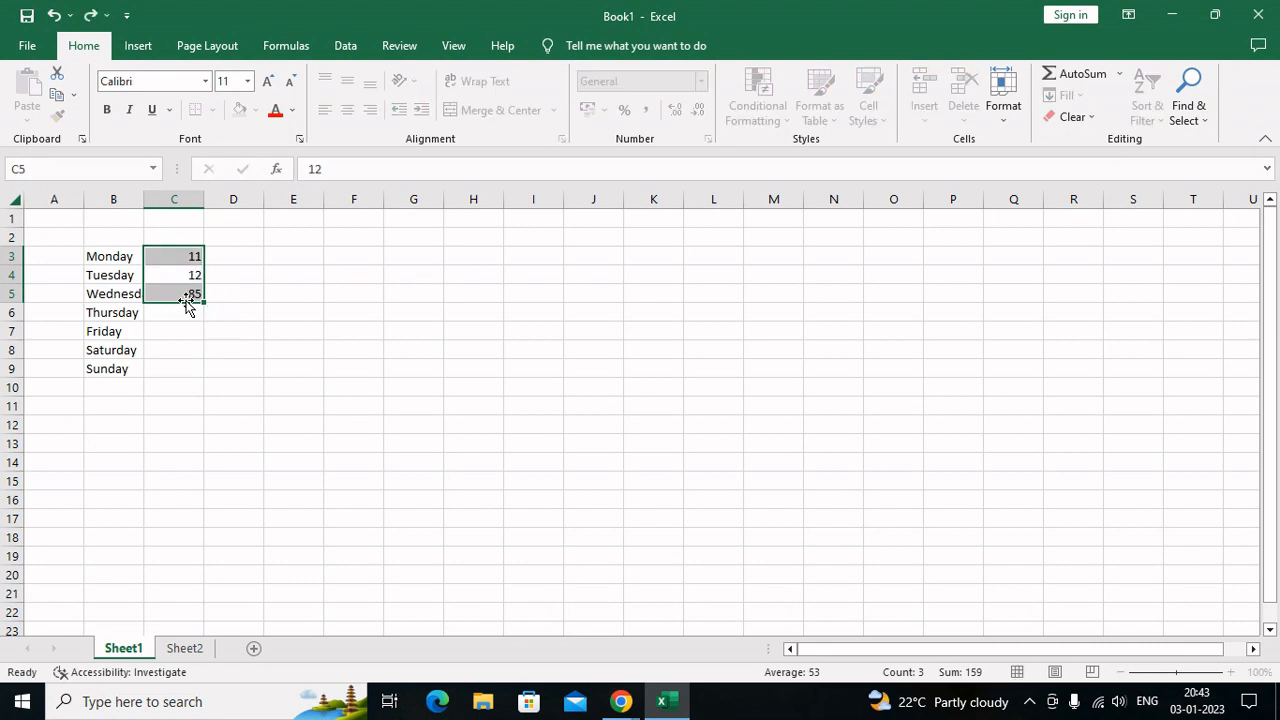
type("13")
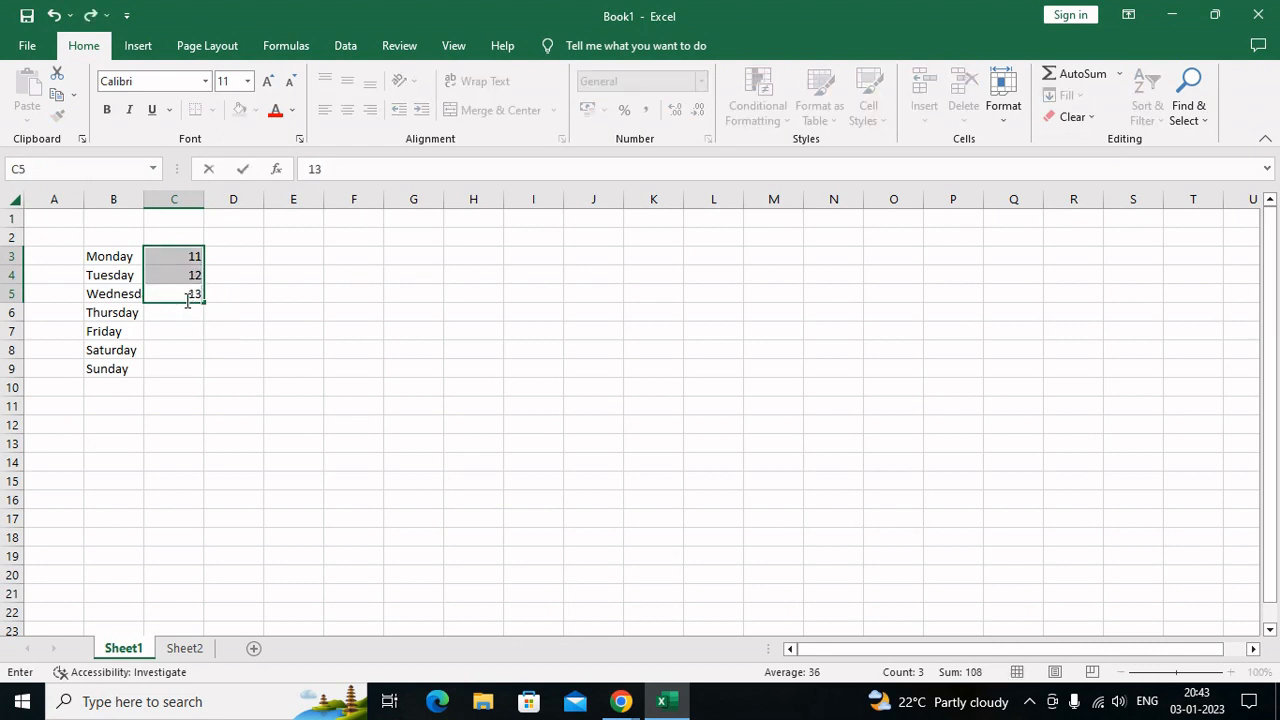
key("Return")
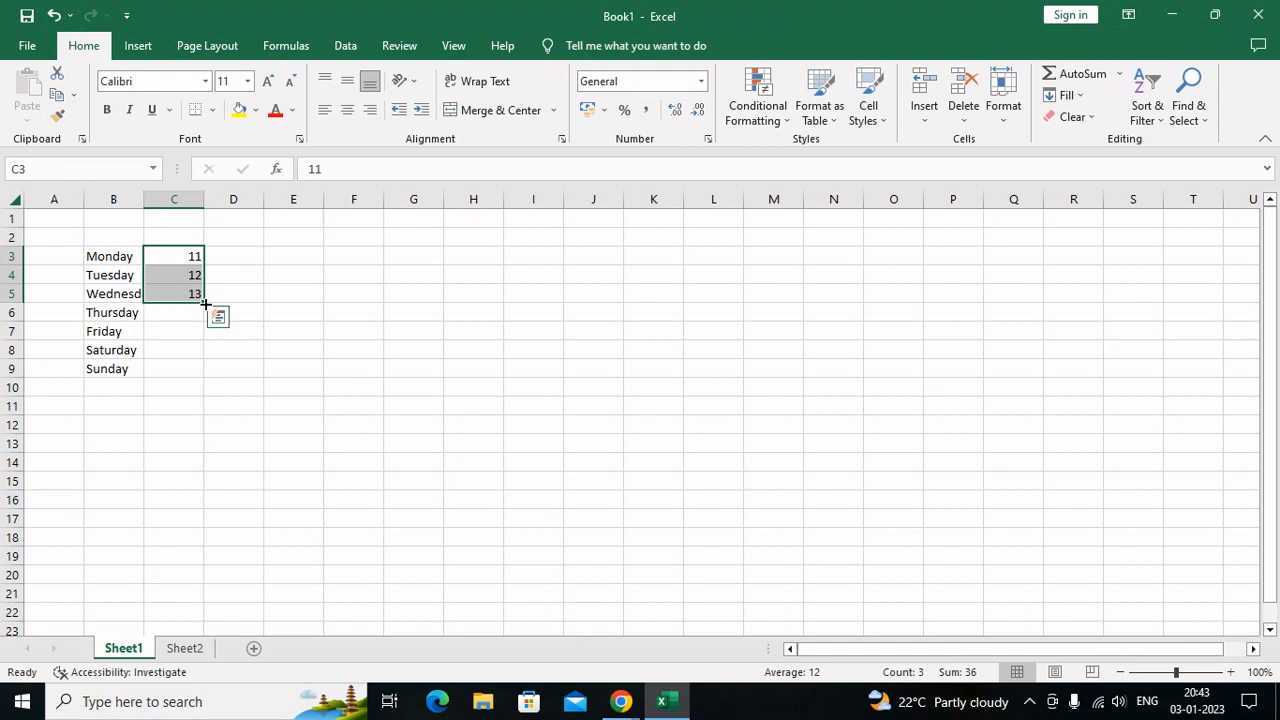
left_click_drag(205, 303, 214, 373)
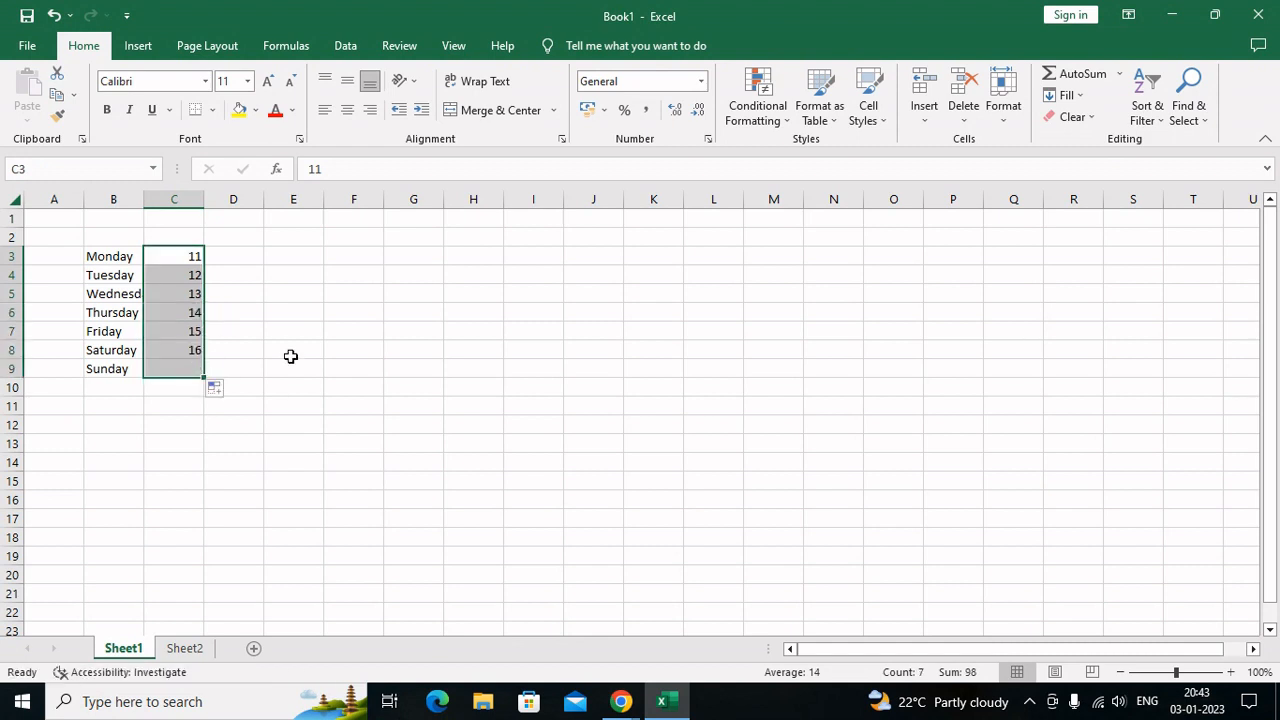
left_click(288, 354)
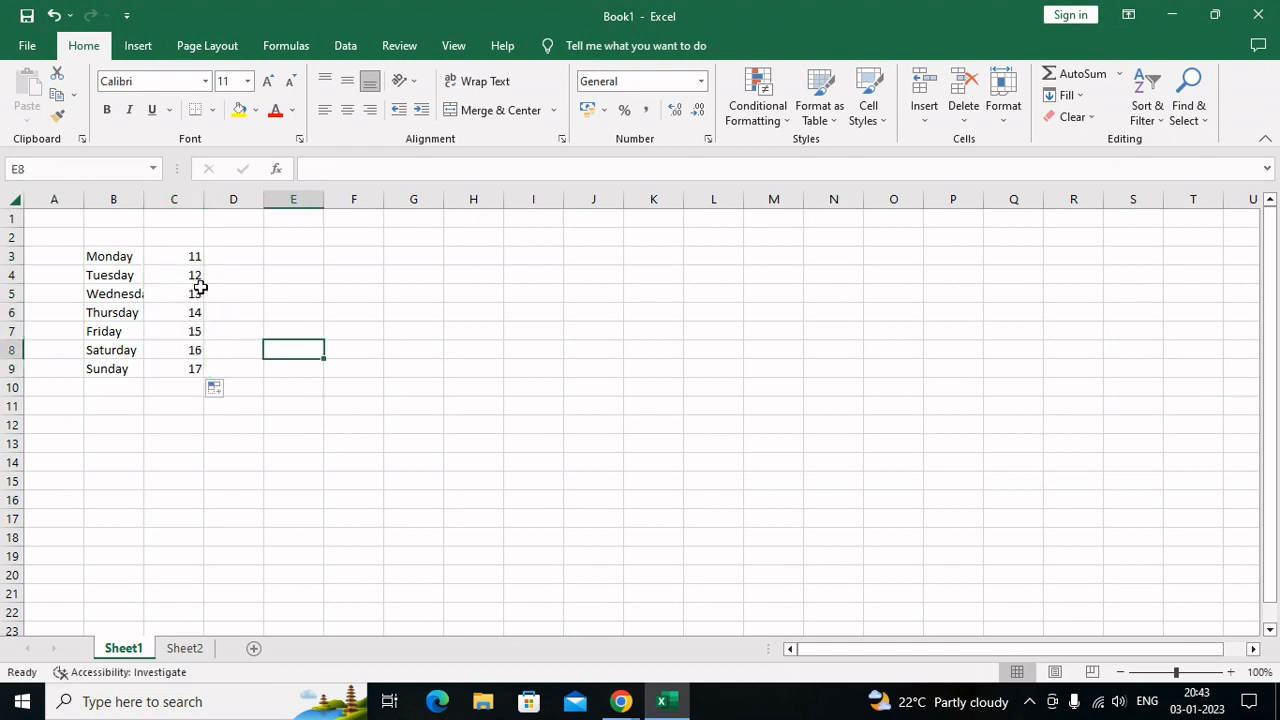
Autofit the width of column B to its weekday names.
left_click(231, 261)
left_click_drag(103, 254, 177, 251)
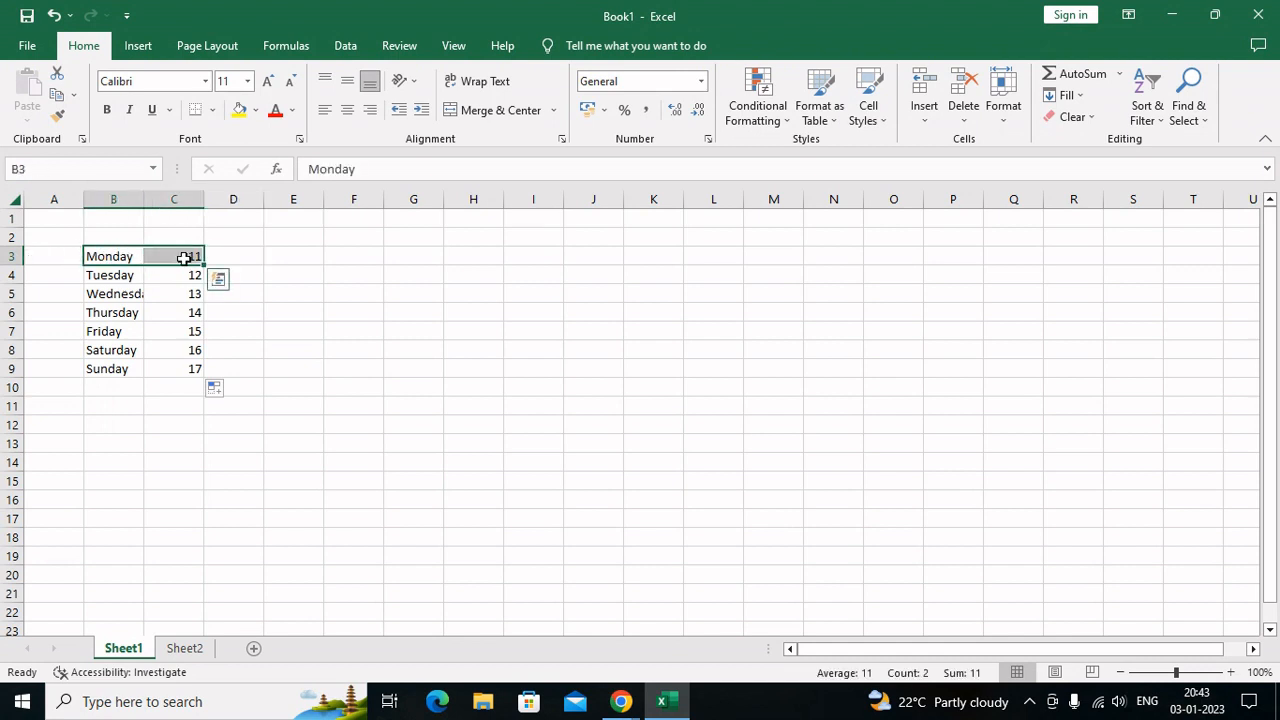
left_click(90, 277)
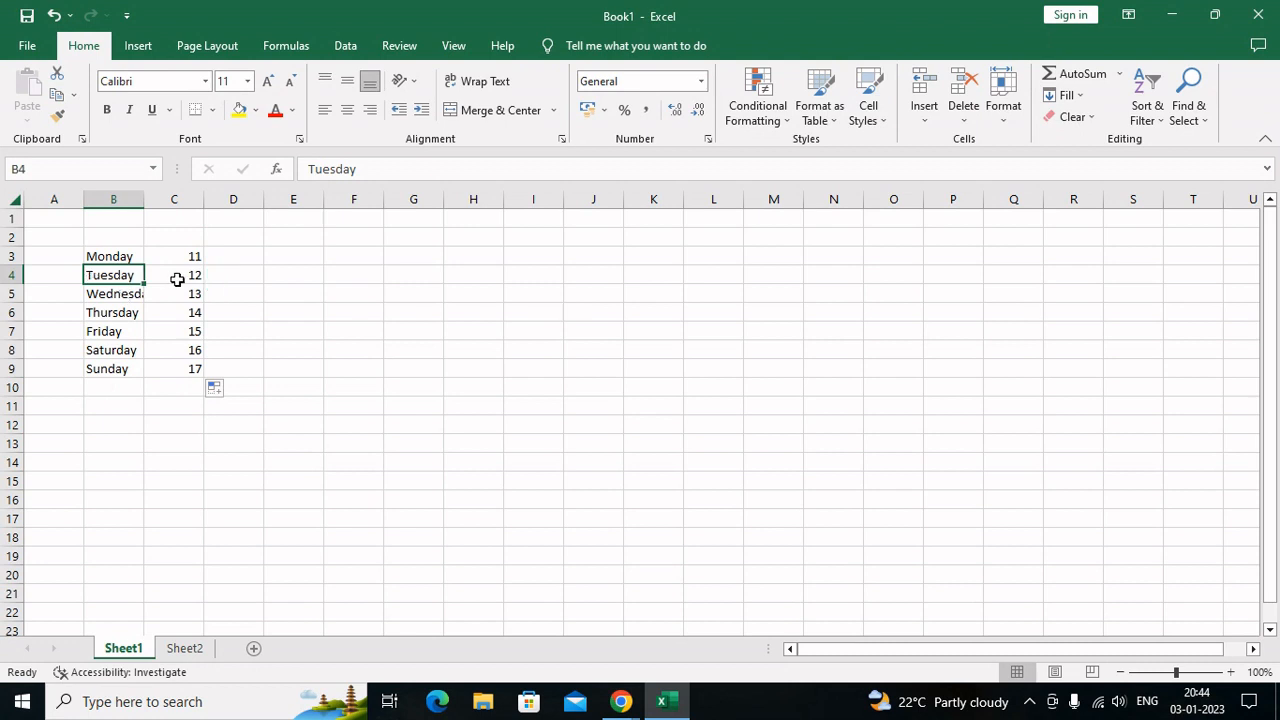
double_click(144, 200)
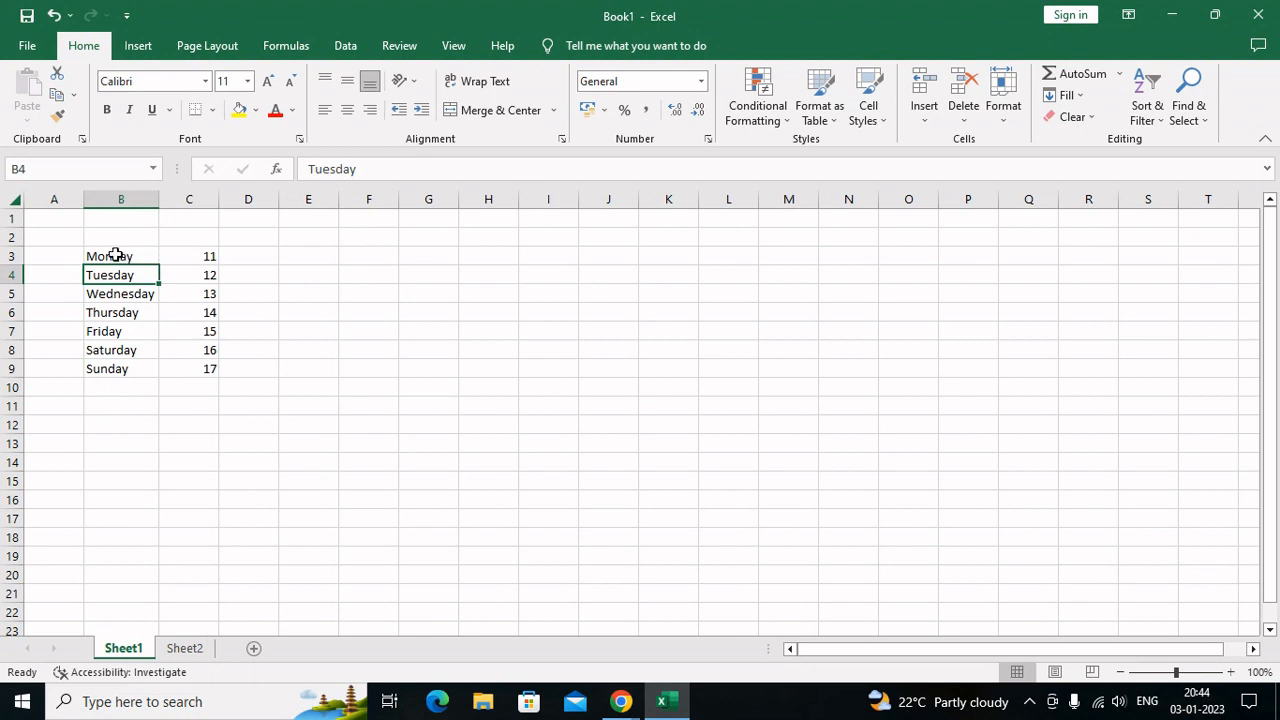
left_click_drag(74, 251, 208, 255)
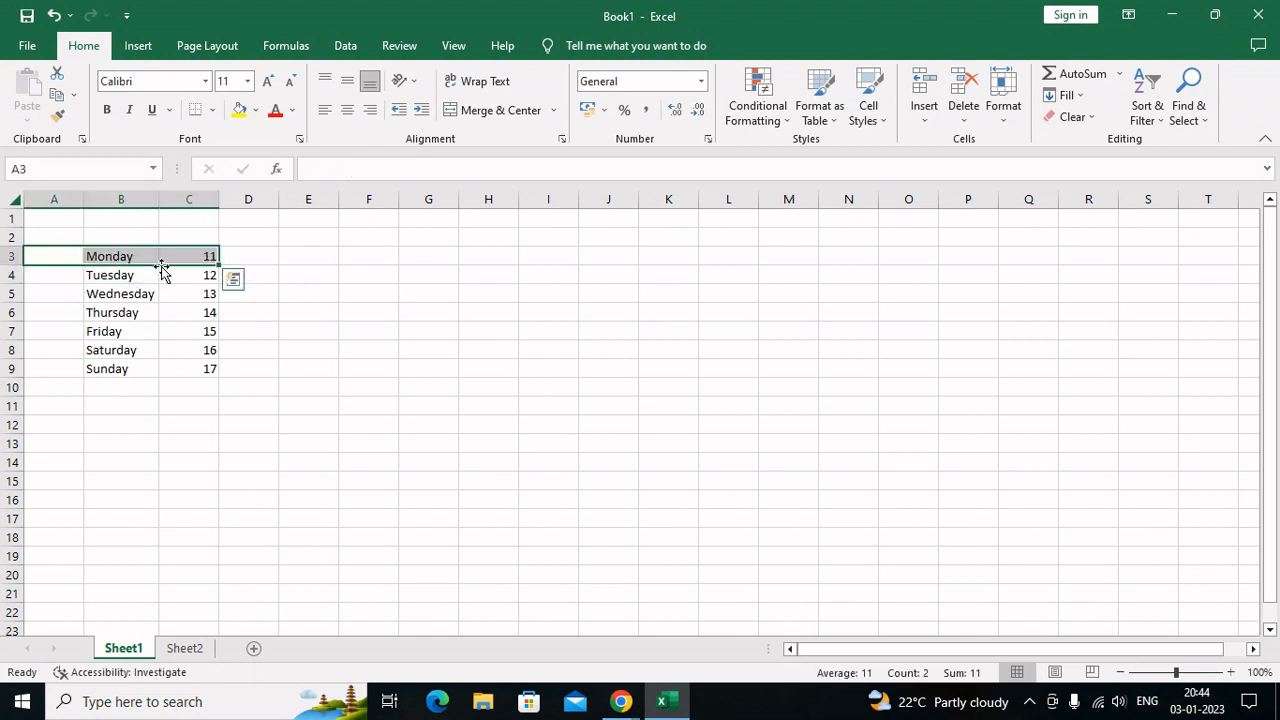
left_click(318, 373)
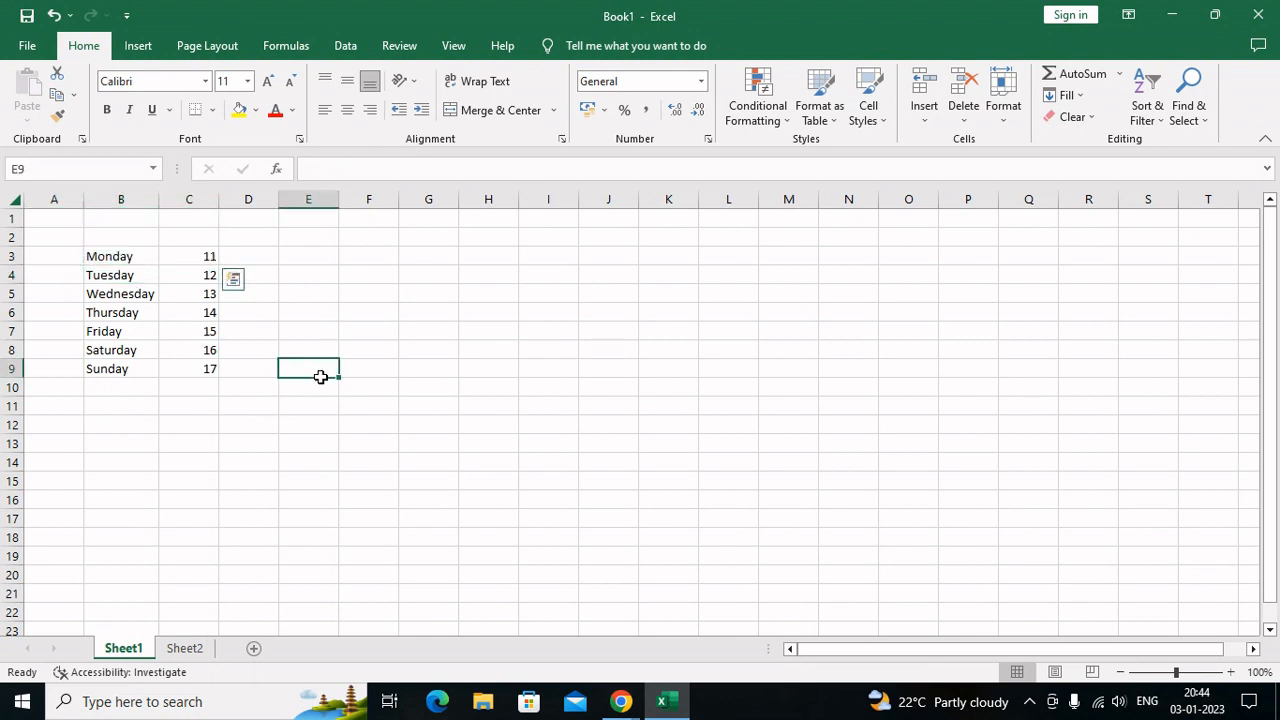
left_click_drag(320, 376, 320, 388)
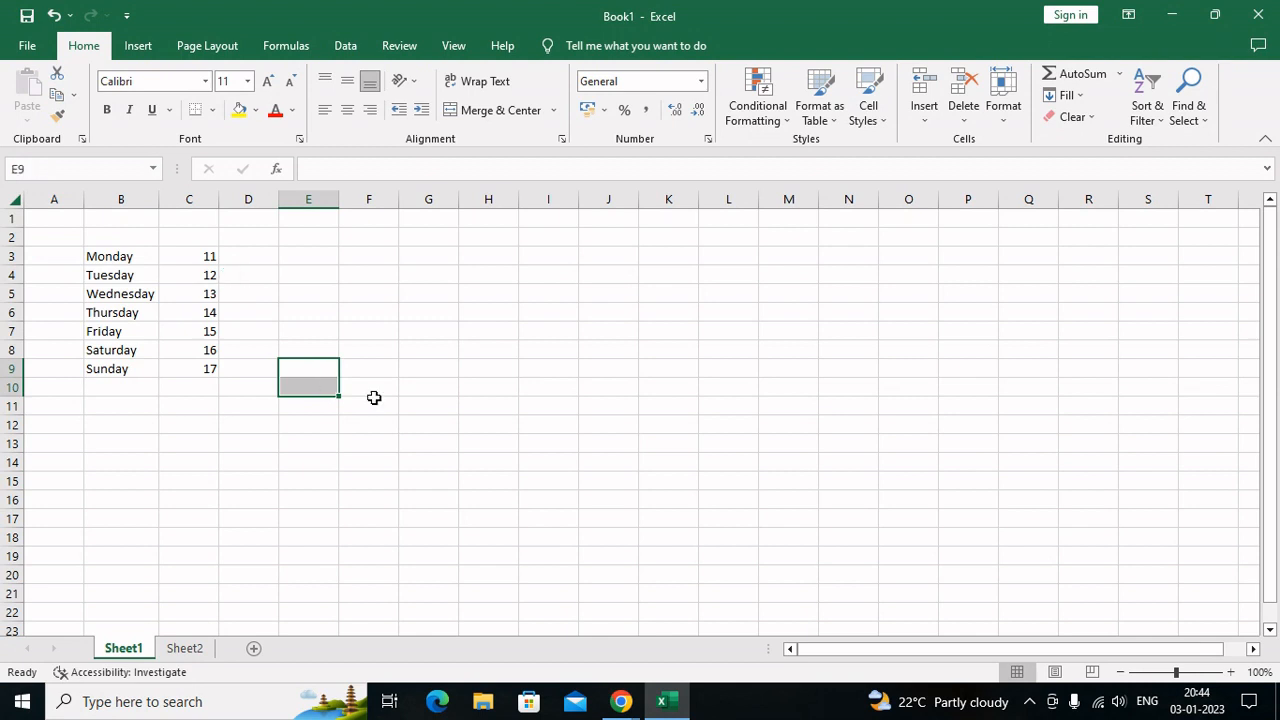
left_click(414, 387)
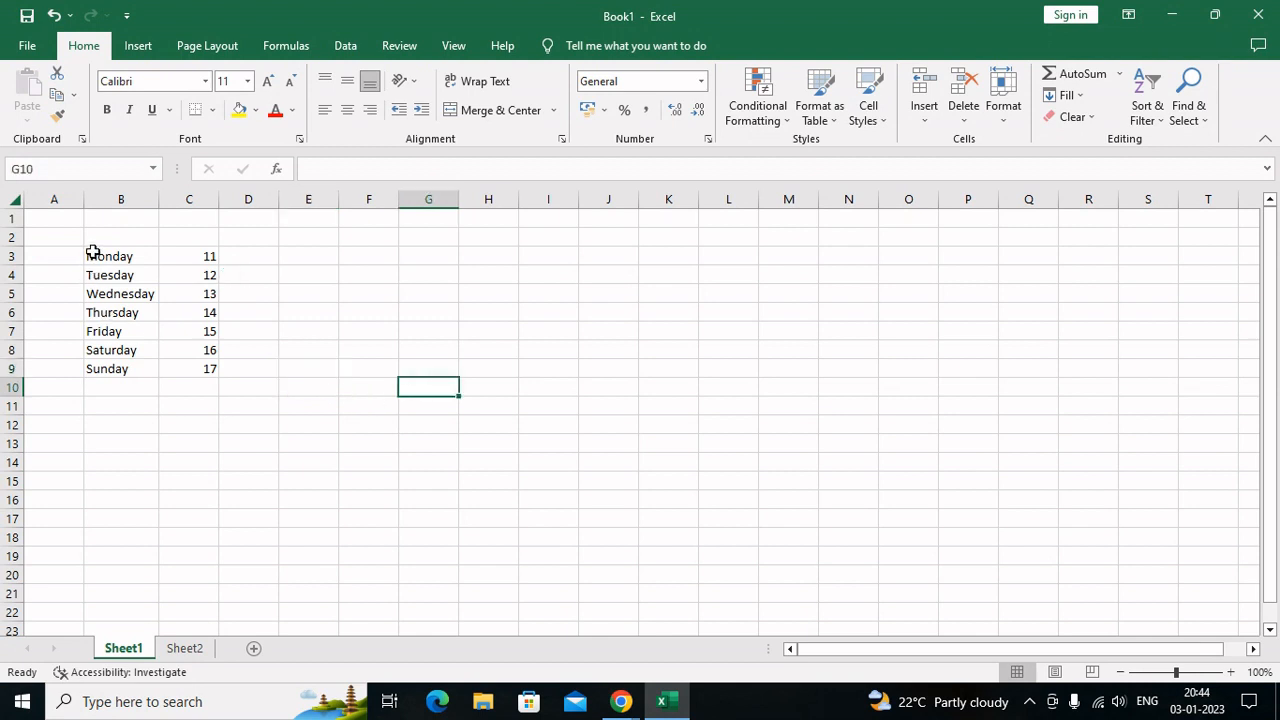
Copy the weekday table B3:C9 and paste it transposed at cell E9 using Paste Special.
left_click_drag(93, 255, 175, 364)
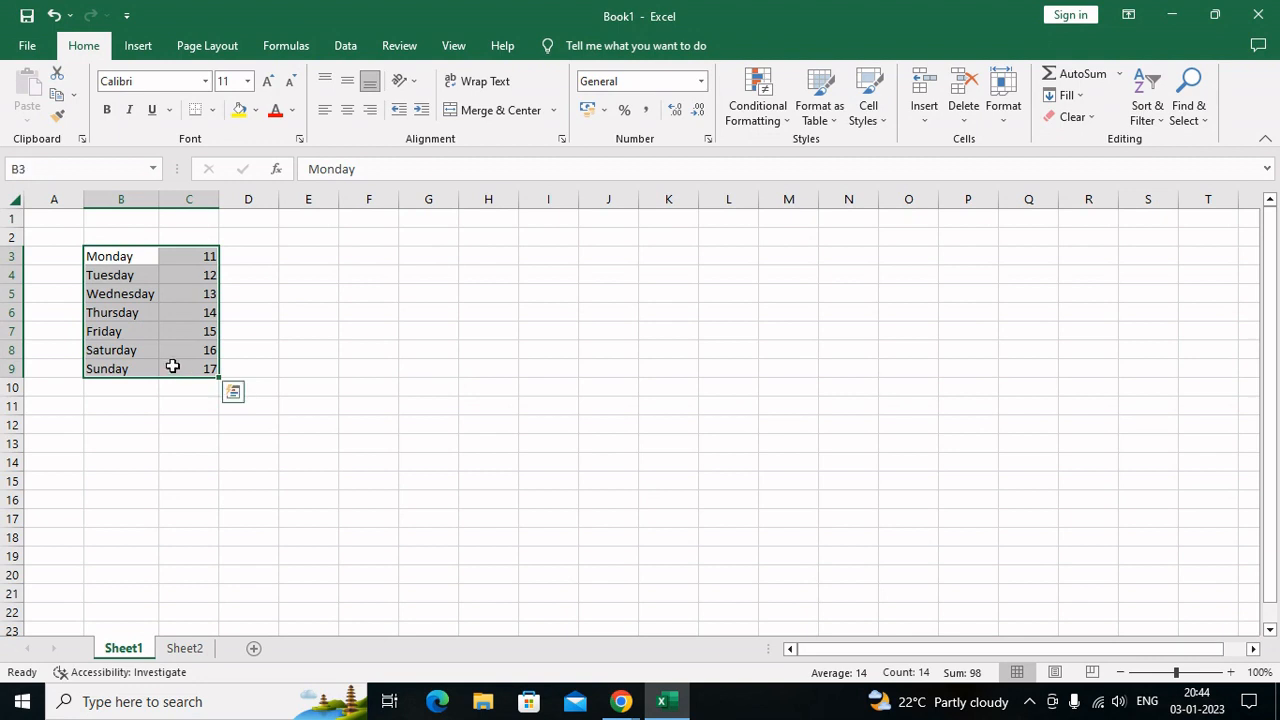
left_click(58, 96)
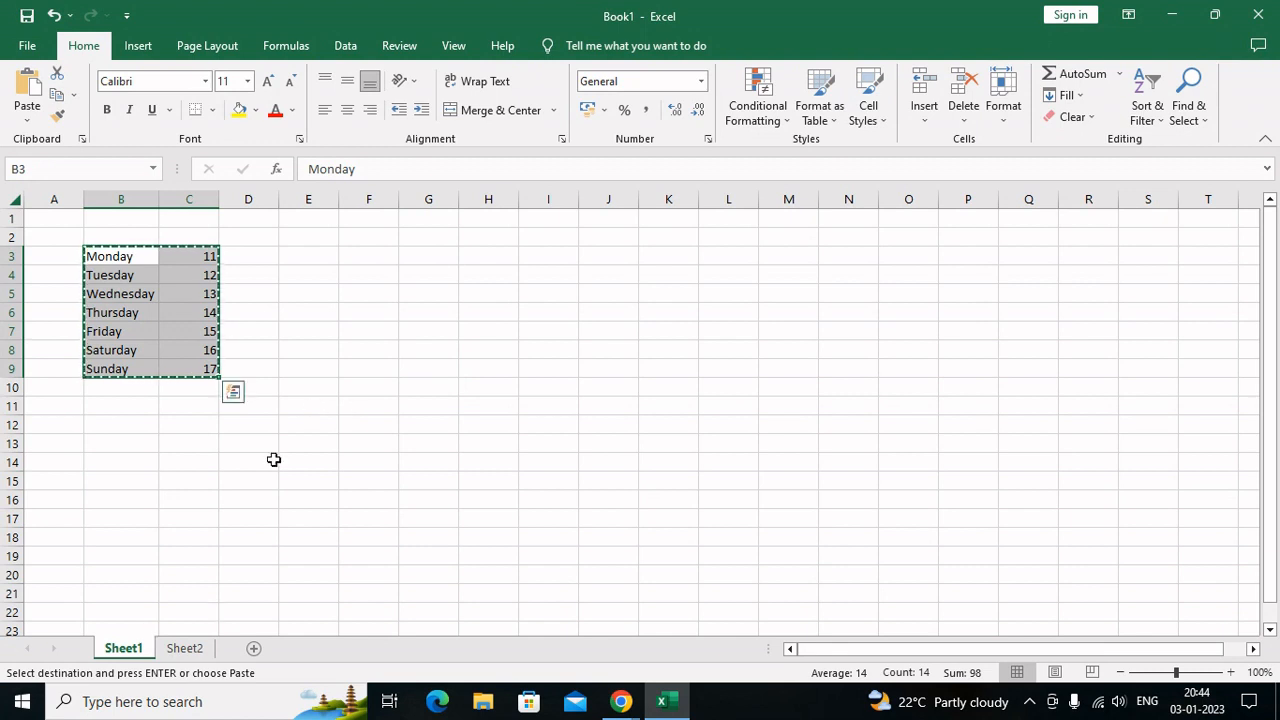
left_click(312, 372)
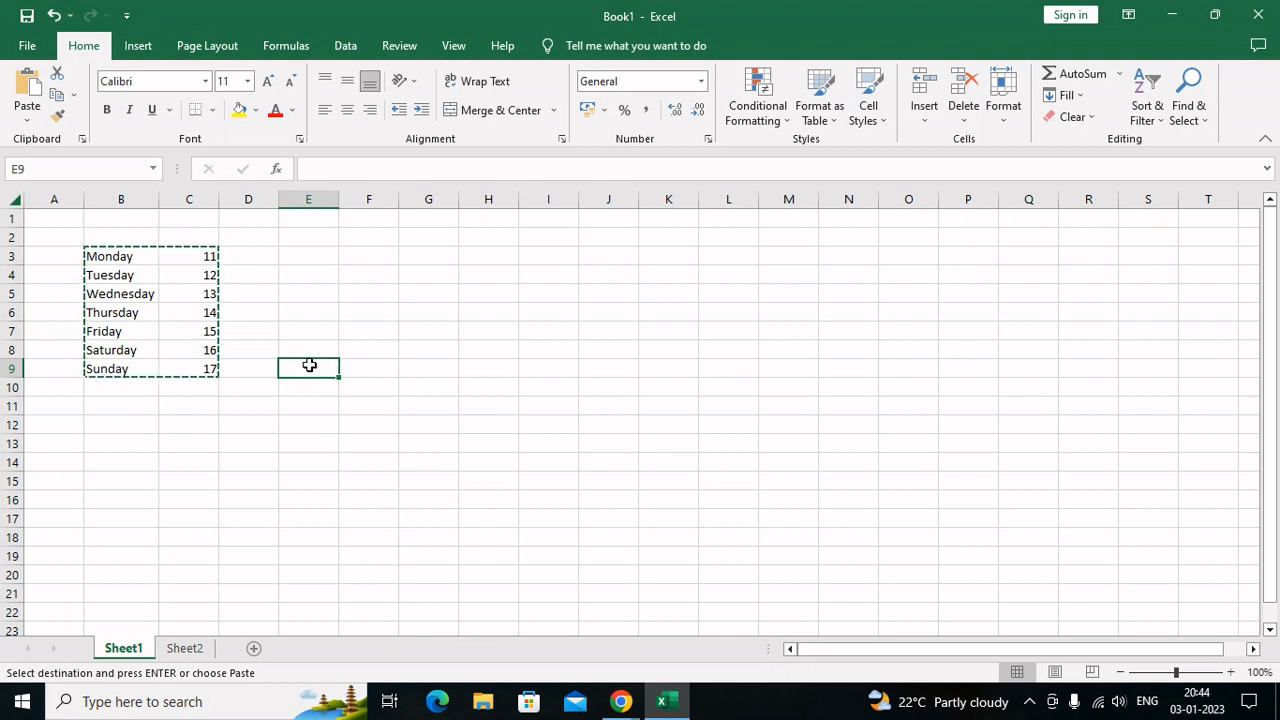
left_click(24, 120)
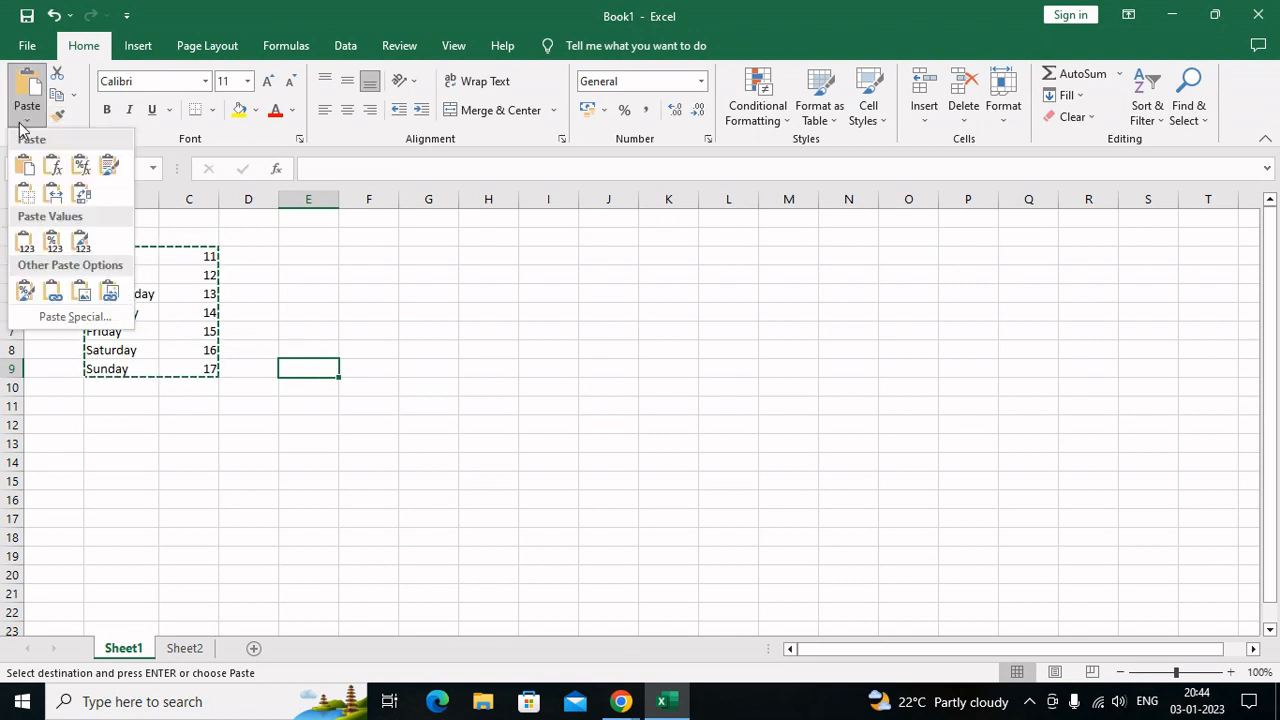
left_click(63, 320)
left_click_drag(457, 126, 537, 157)
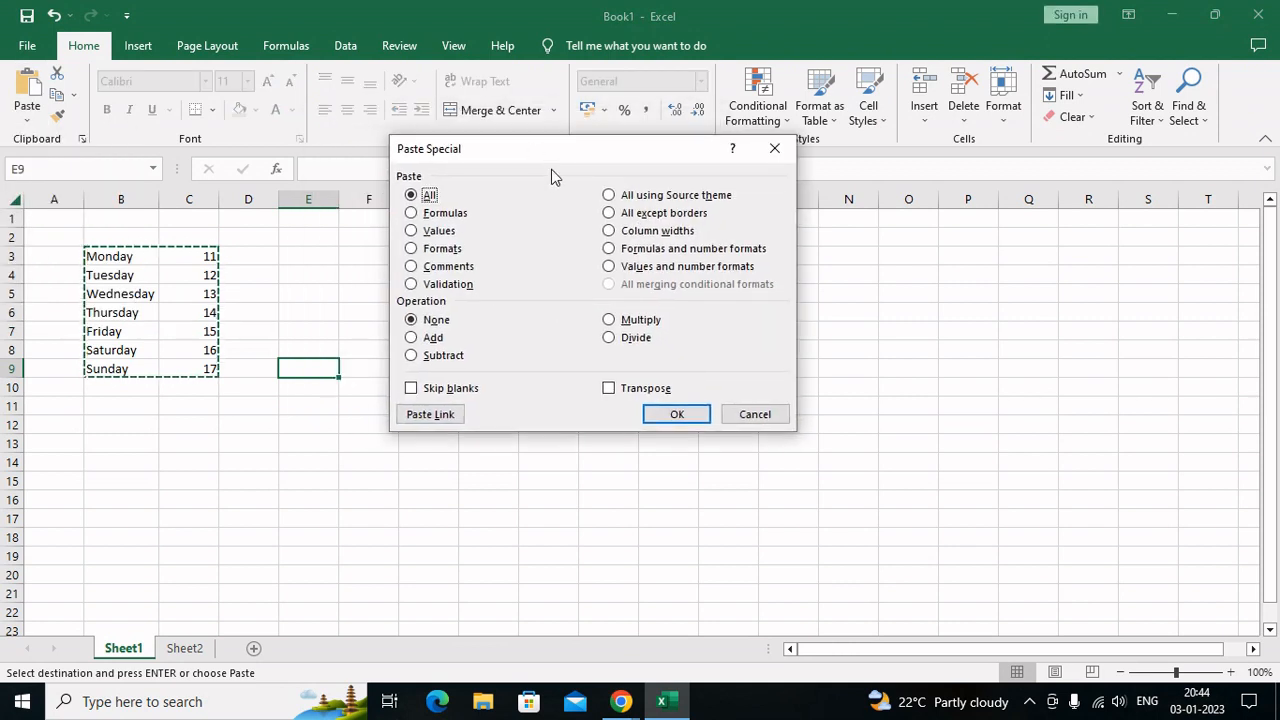
left_click(609, 389)
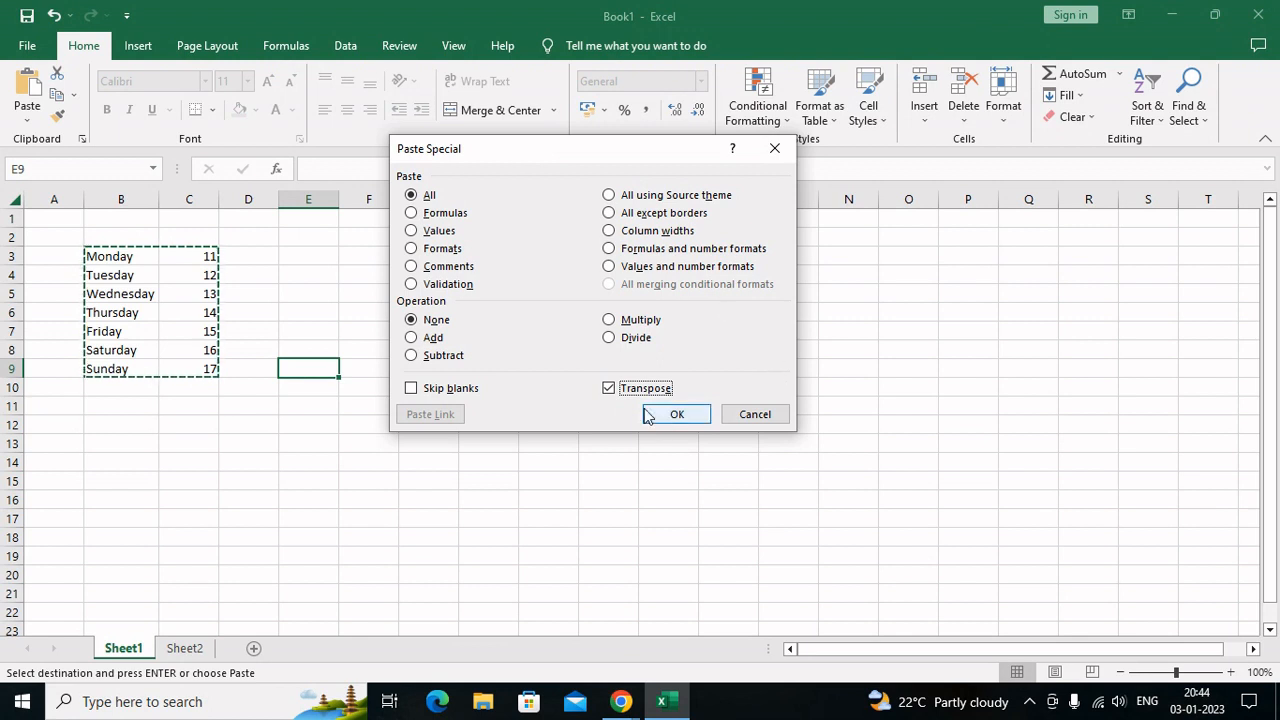
left_click(608, 390)
left_click(610, 392)
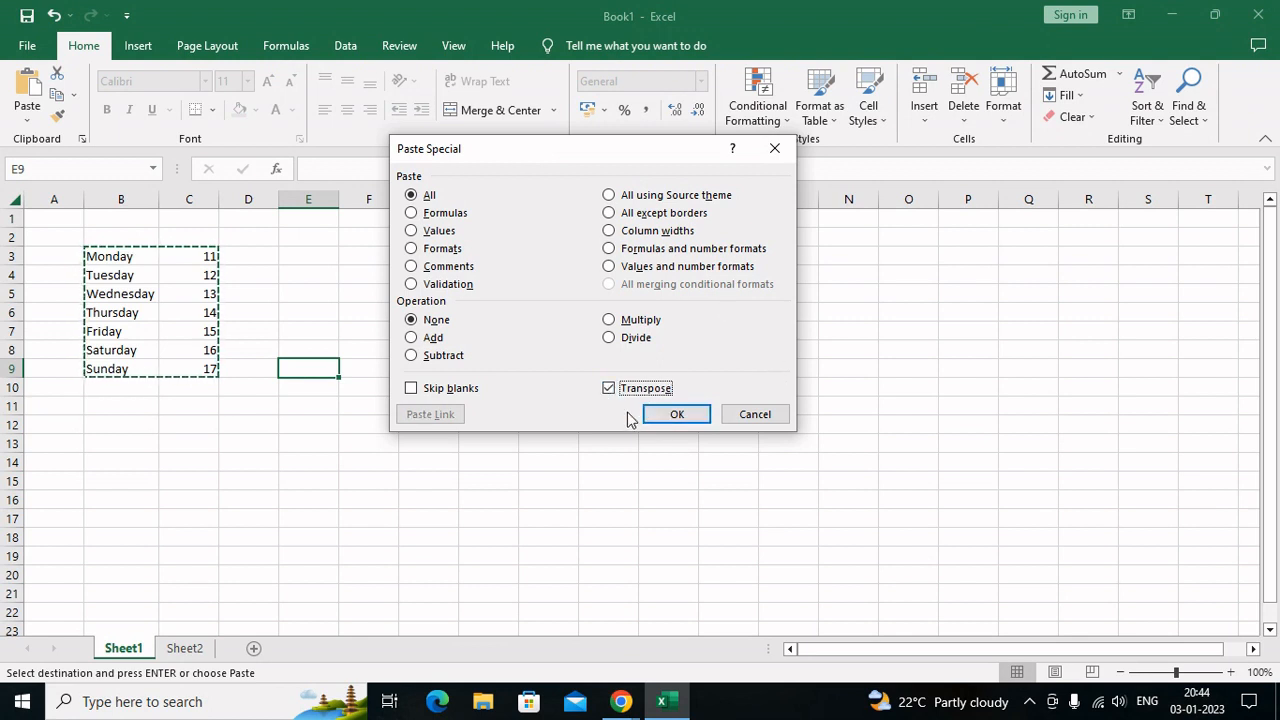
left_click(669, 418)
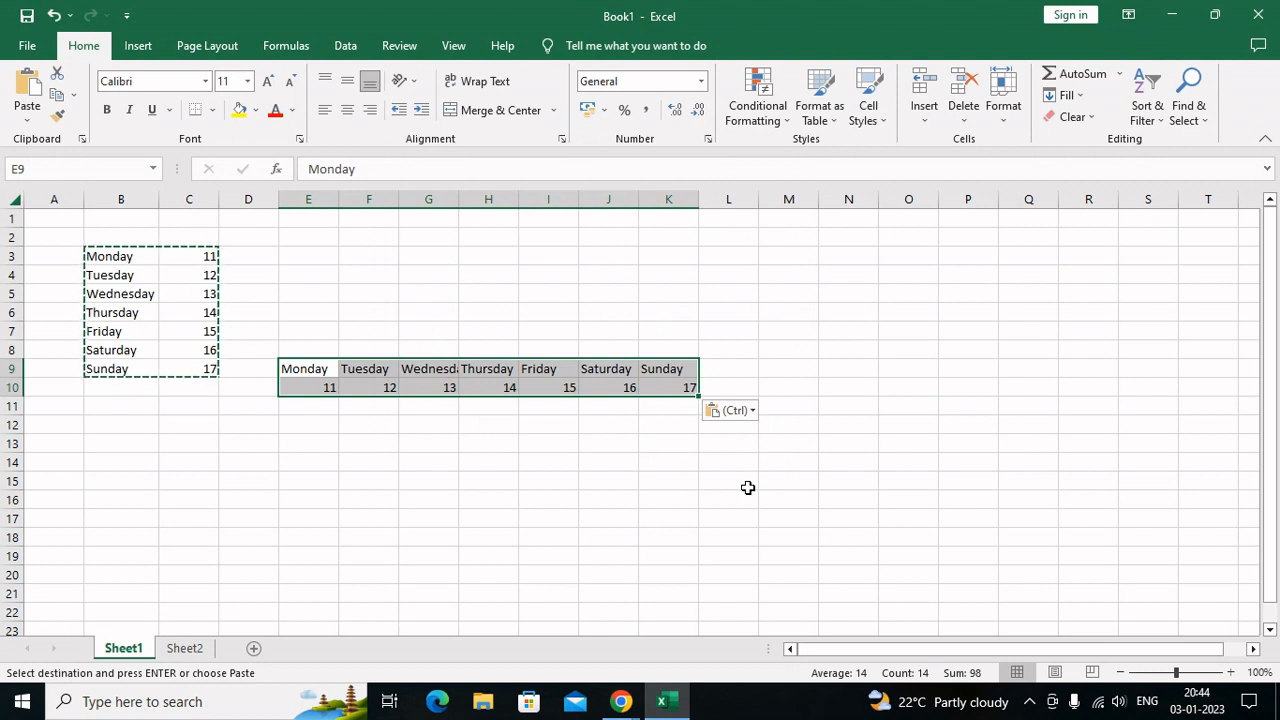
Copy the horizontal table E9:K10 and paste it transposed back to a vertical layout at cell E13.
left_click(600, 327)
left_click_drag(314, 350, 396, 407)
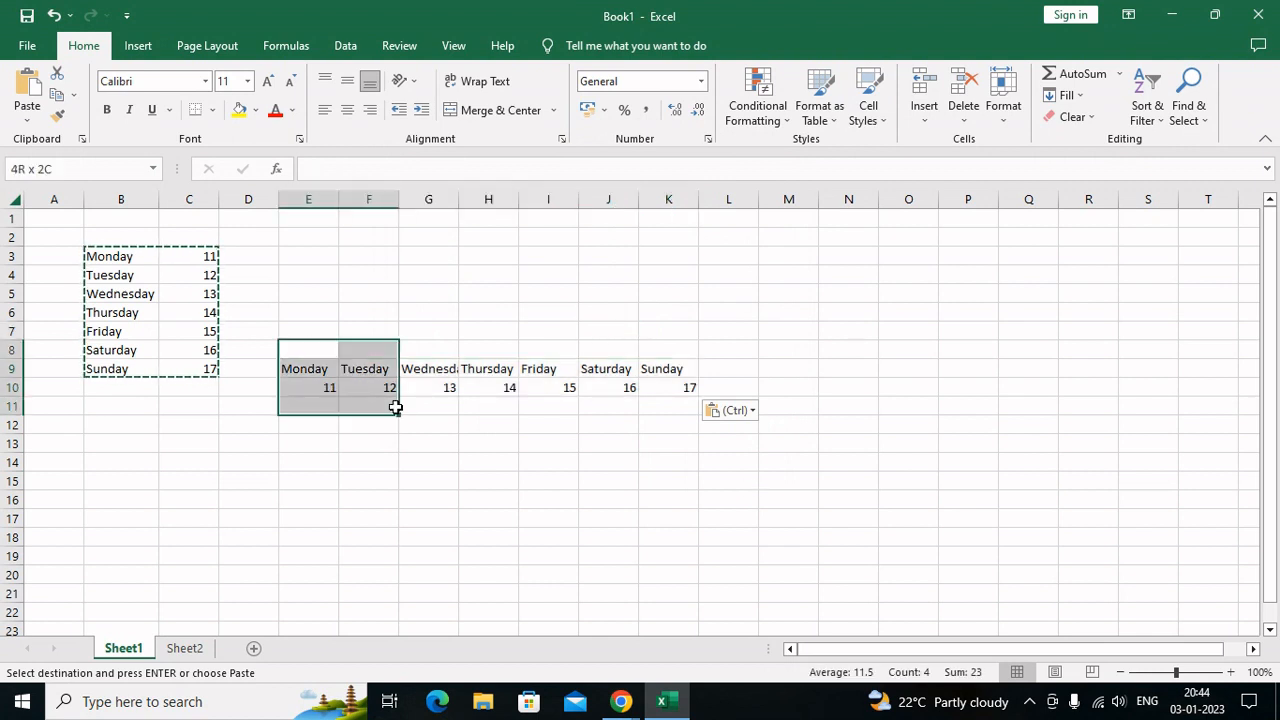
left_click(765, 388)
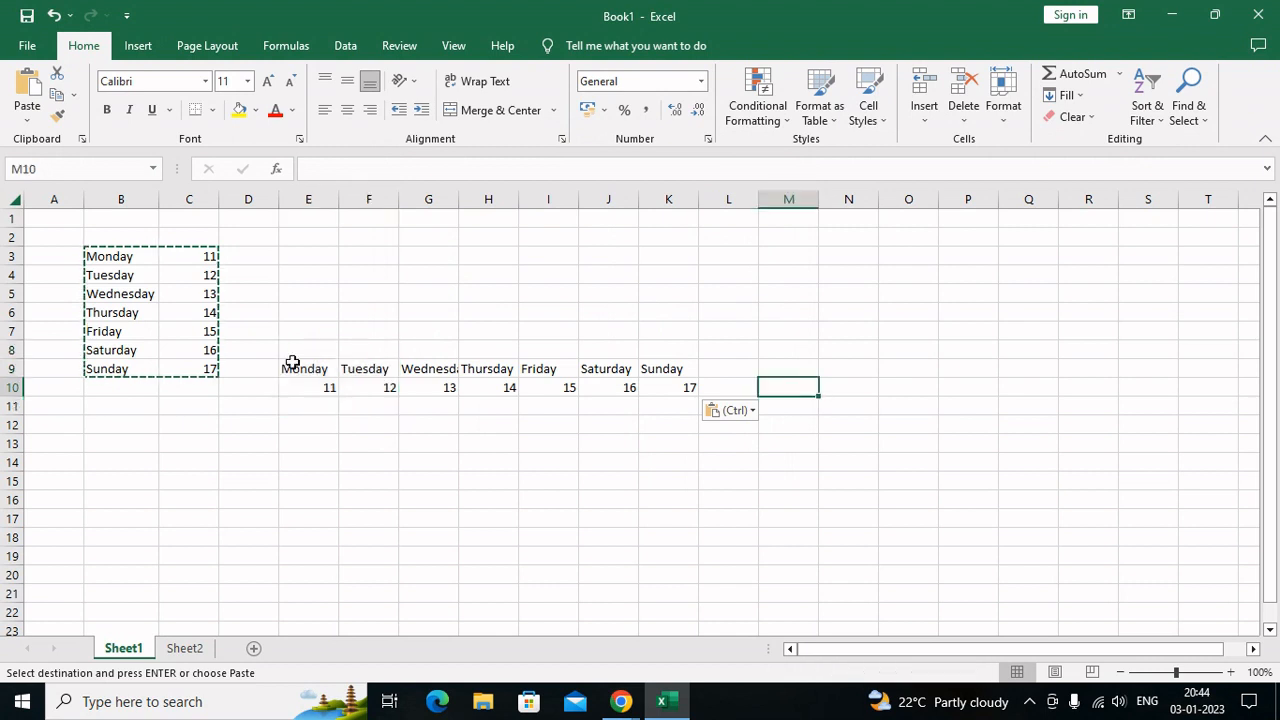
left_click_drag(292, 362, 642, 389)
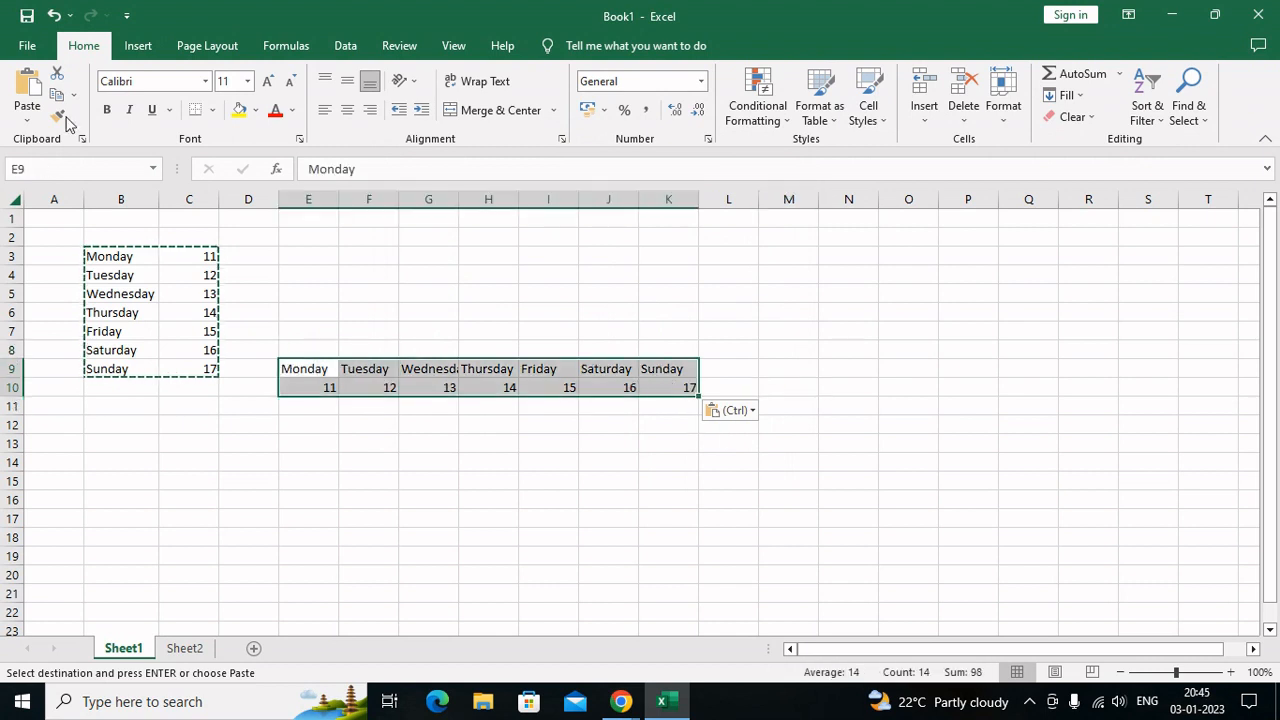
left_click(296, 446)
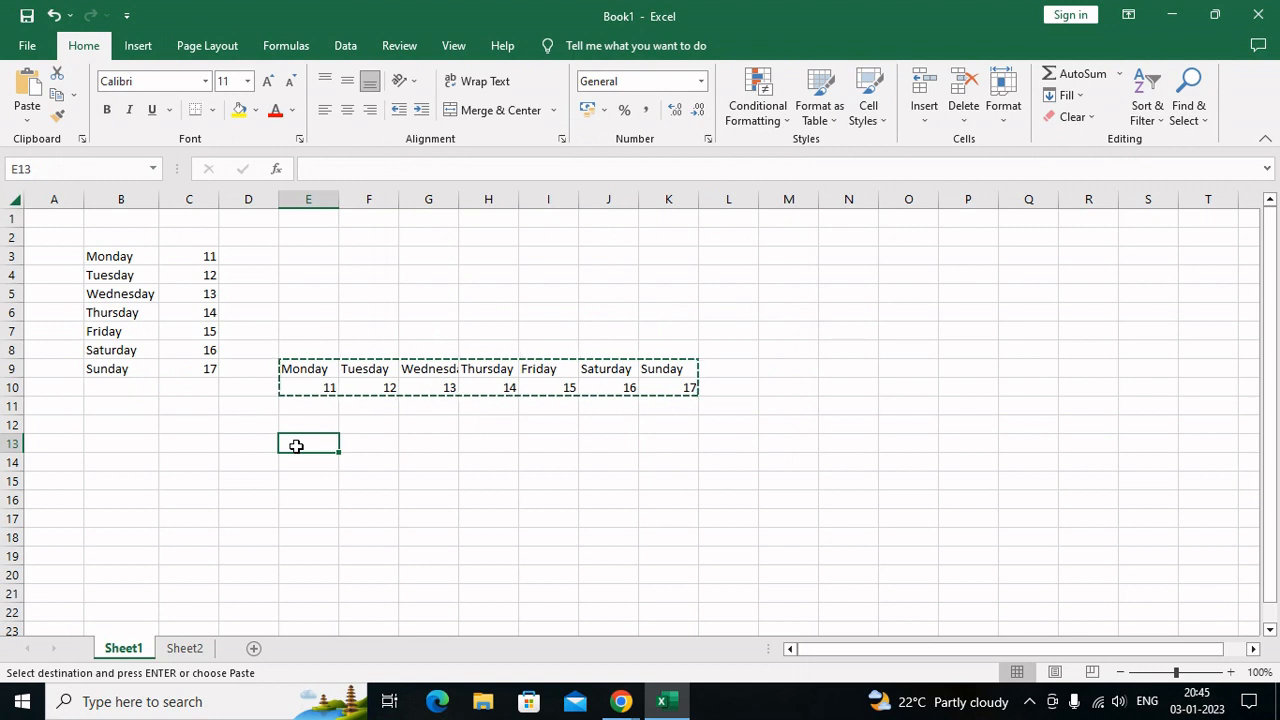
left_click(27, 112)
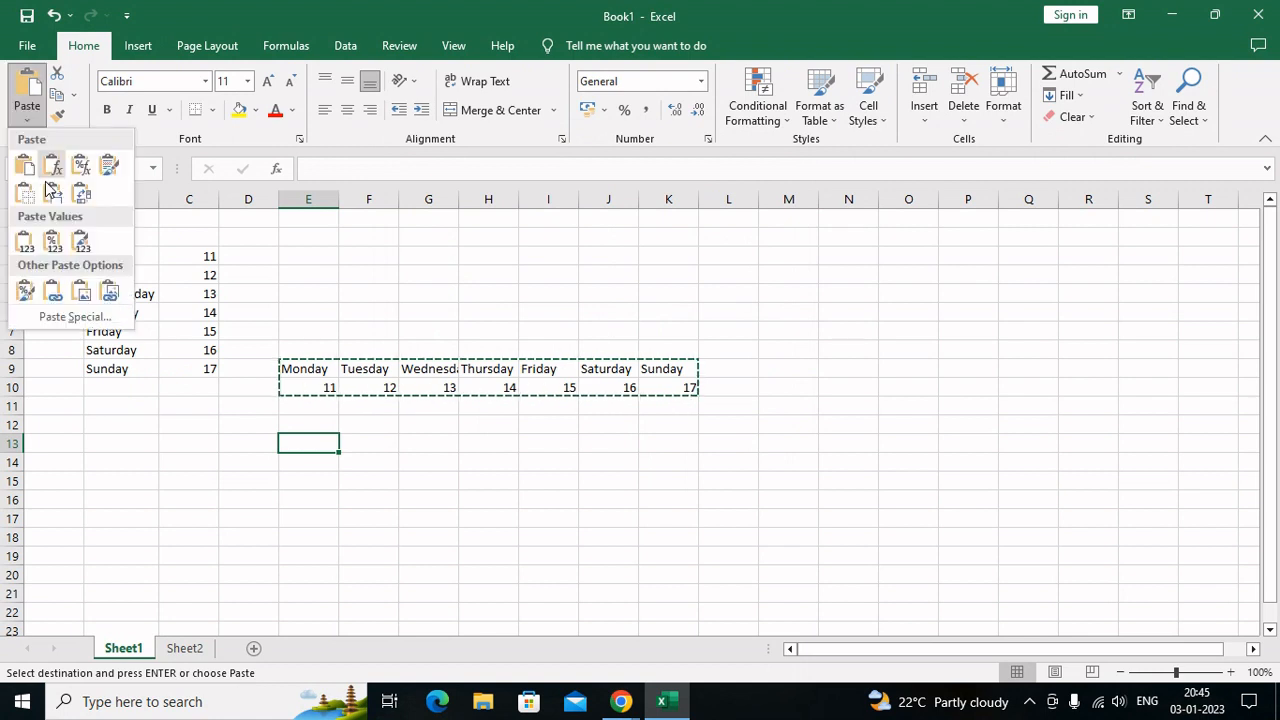
left_click(74, 318)
left_click(645, 391)
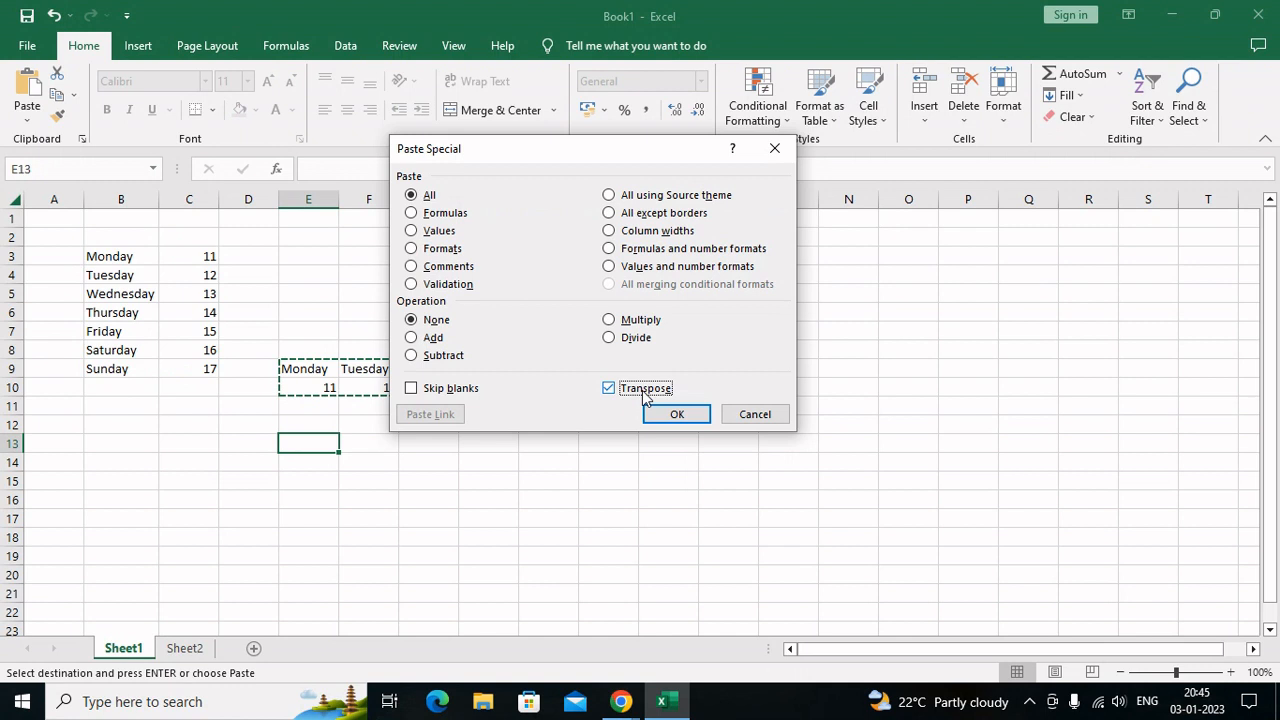
left_click(666, 414)
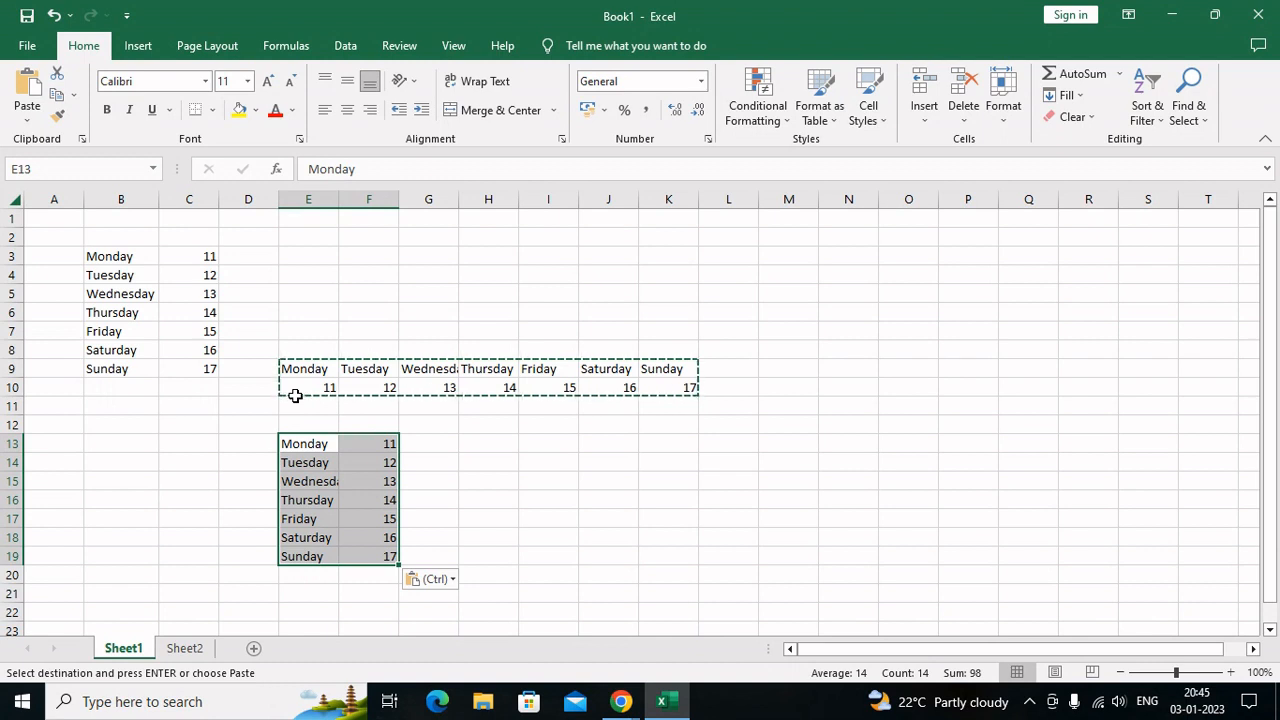
Cancel the copy selection and fill the first row of E13:F19 down through the whole block.
key("Escape")
key("ctrl+d")
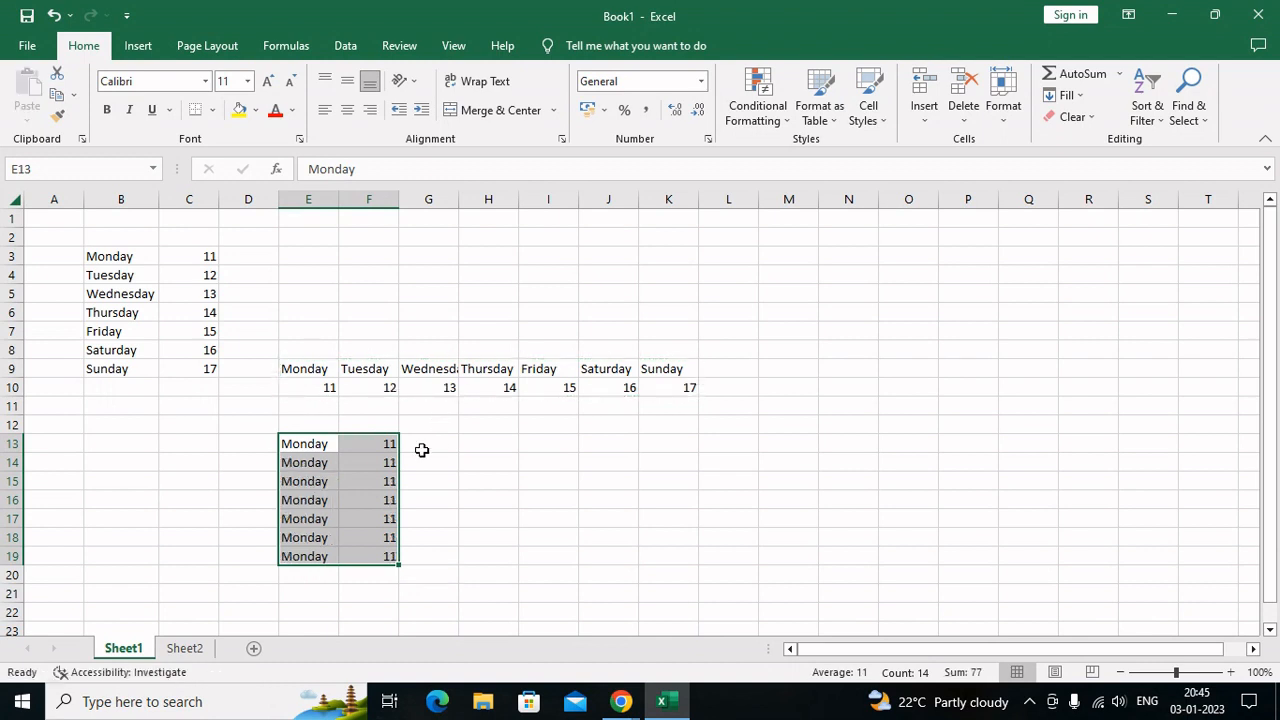
left_click(564, 424)
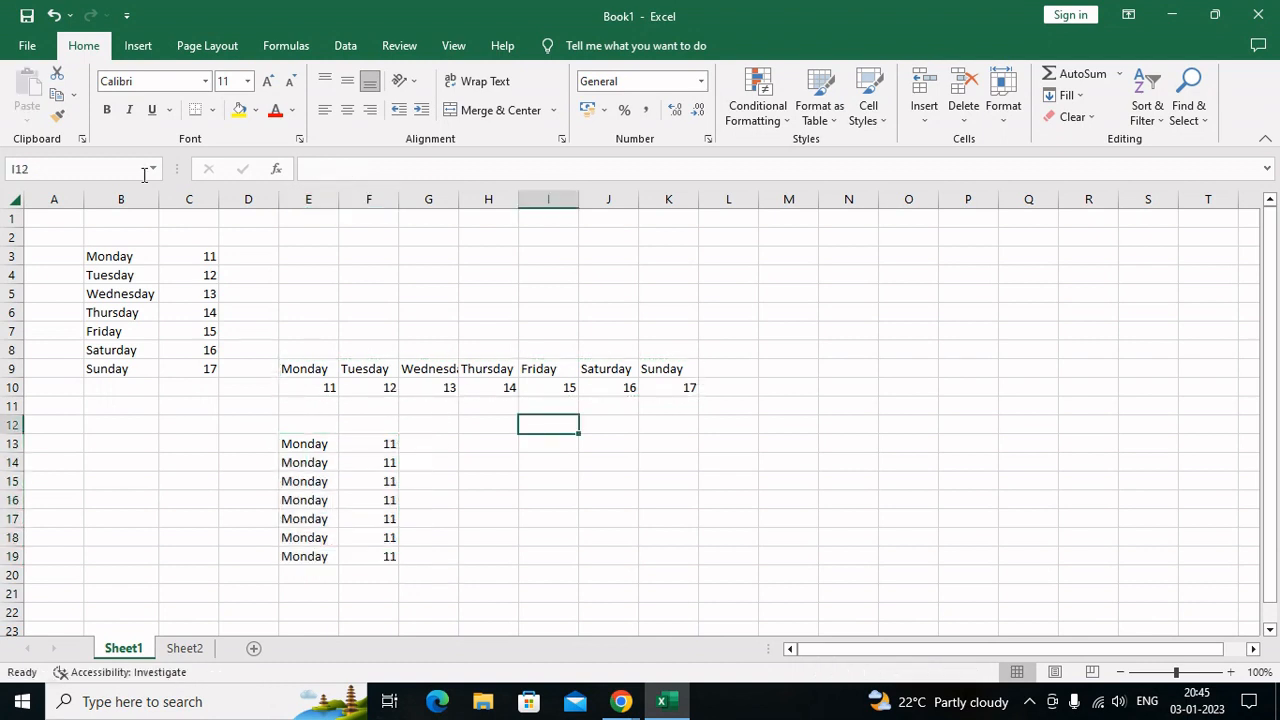
Switch to the data entry workbook and copy the whole marksheet A1:K12 on Sheet3.
left_click(27, 46)
key("Escape")
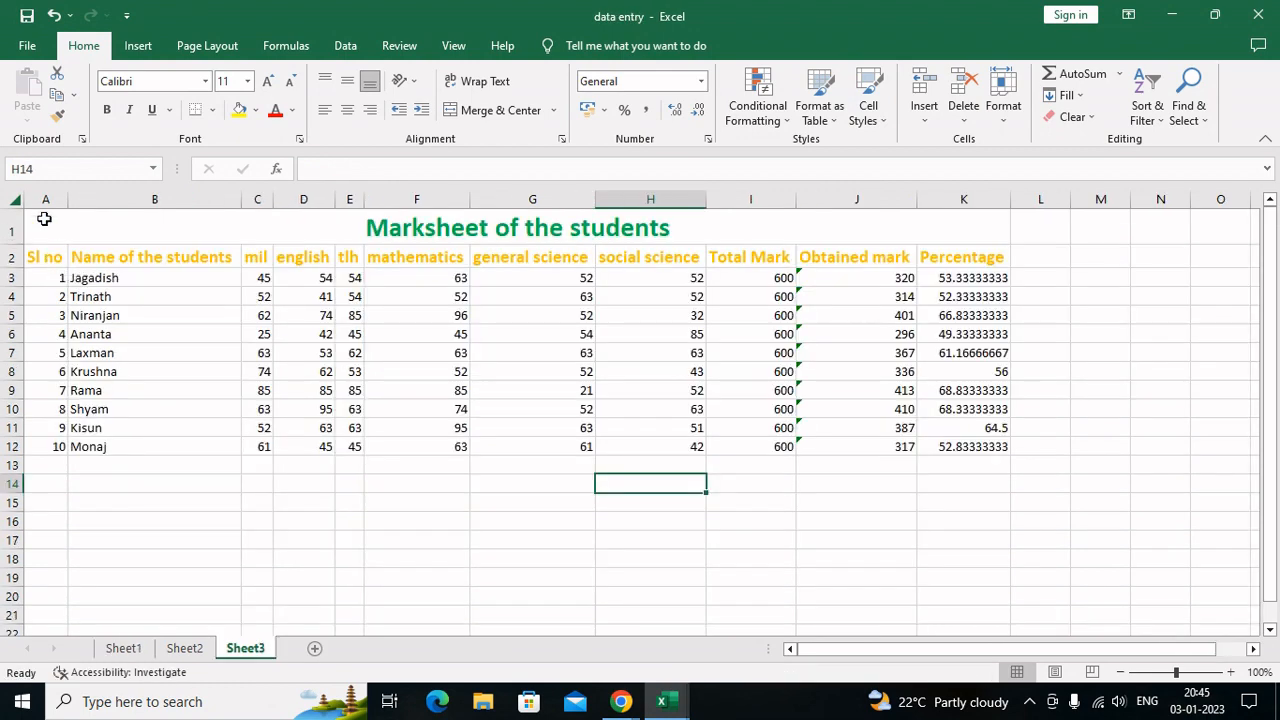
left_click_drag(43, 214, 505, 436)
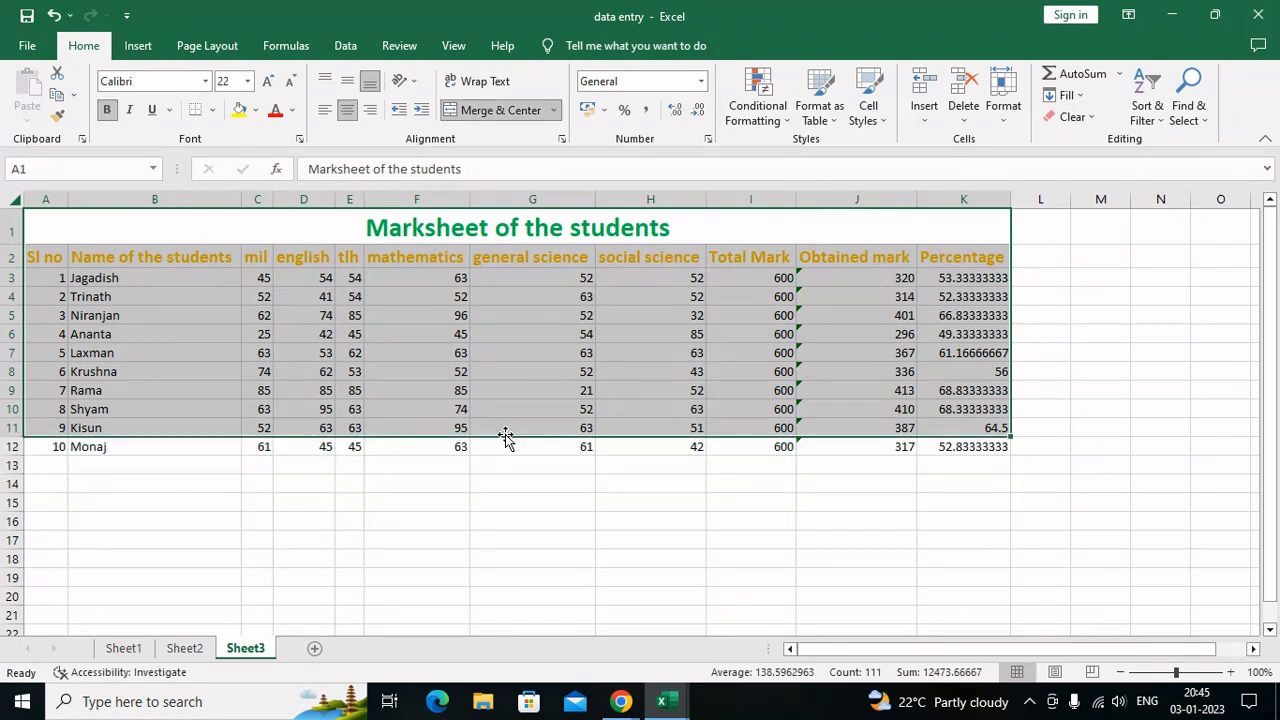
left_click_drag(62, 219, 357, 446)
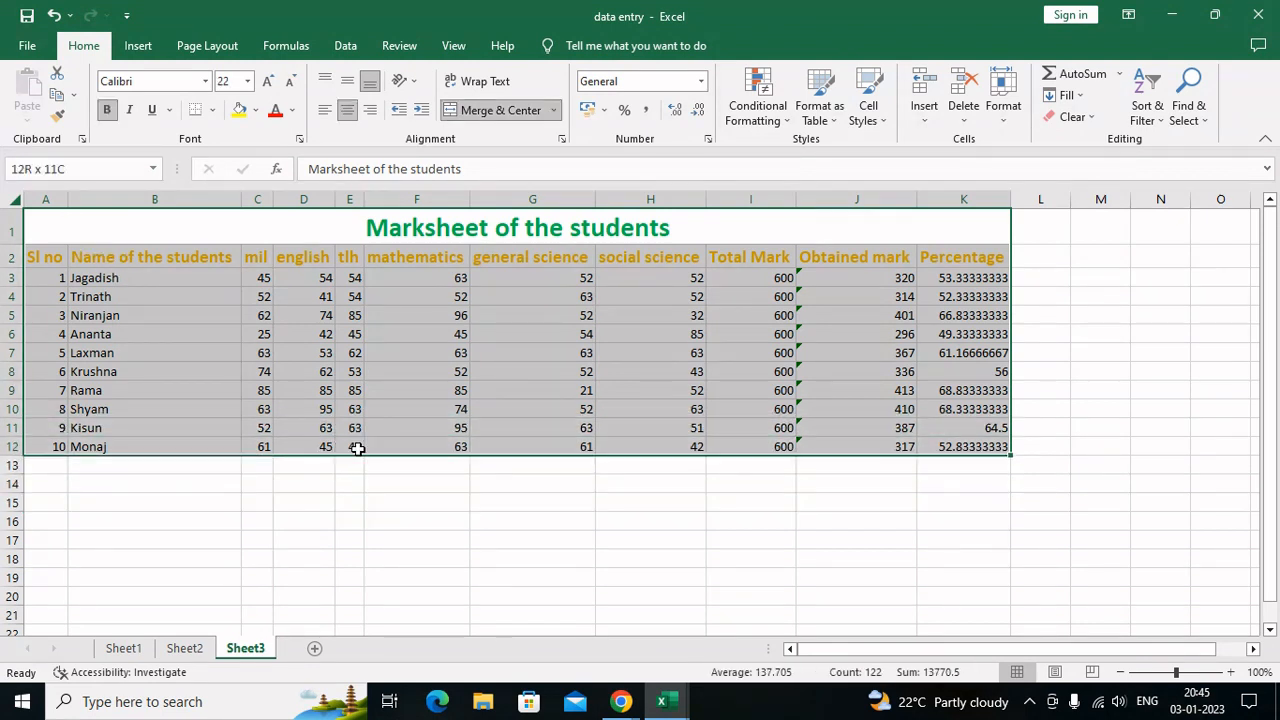
left_click(56, 97)
Paste the copied marksheet transposed at cell C8 of Sheet2 using Paste Special.
left_click(184, 648)
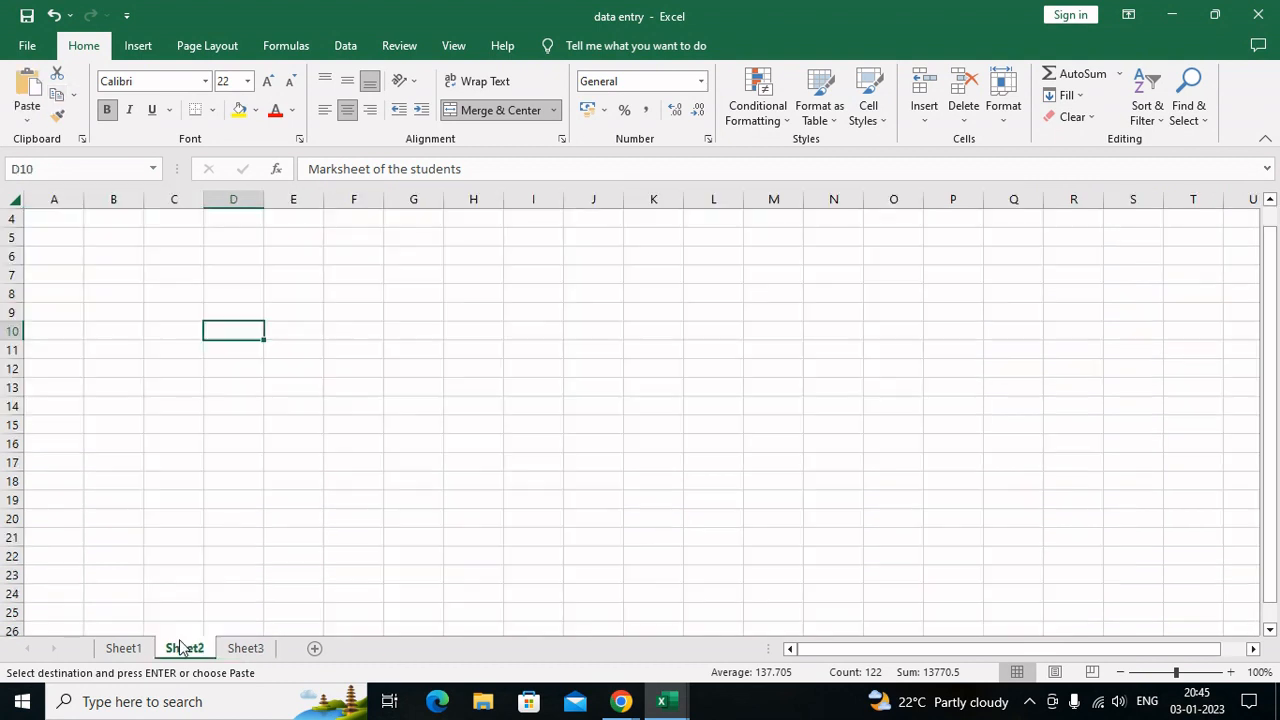
left_click(157, 292)
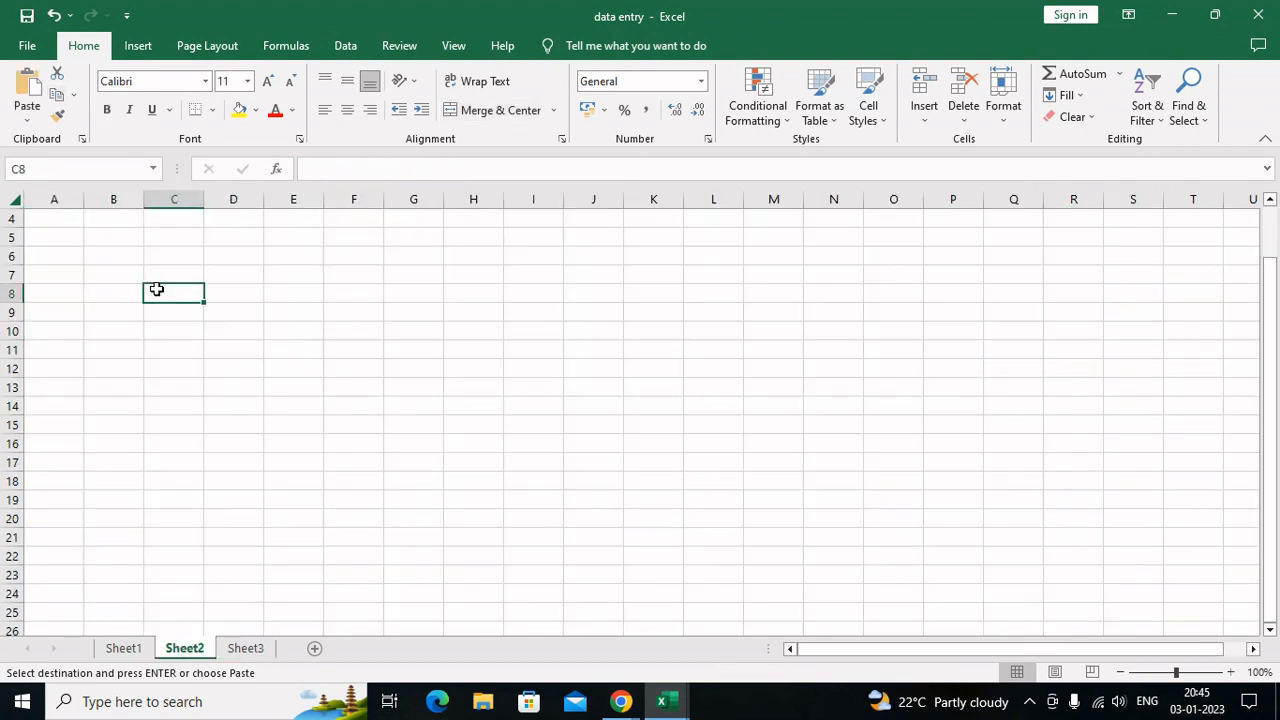
left_click(27, 118)
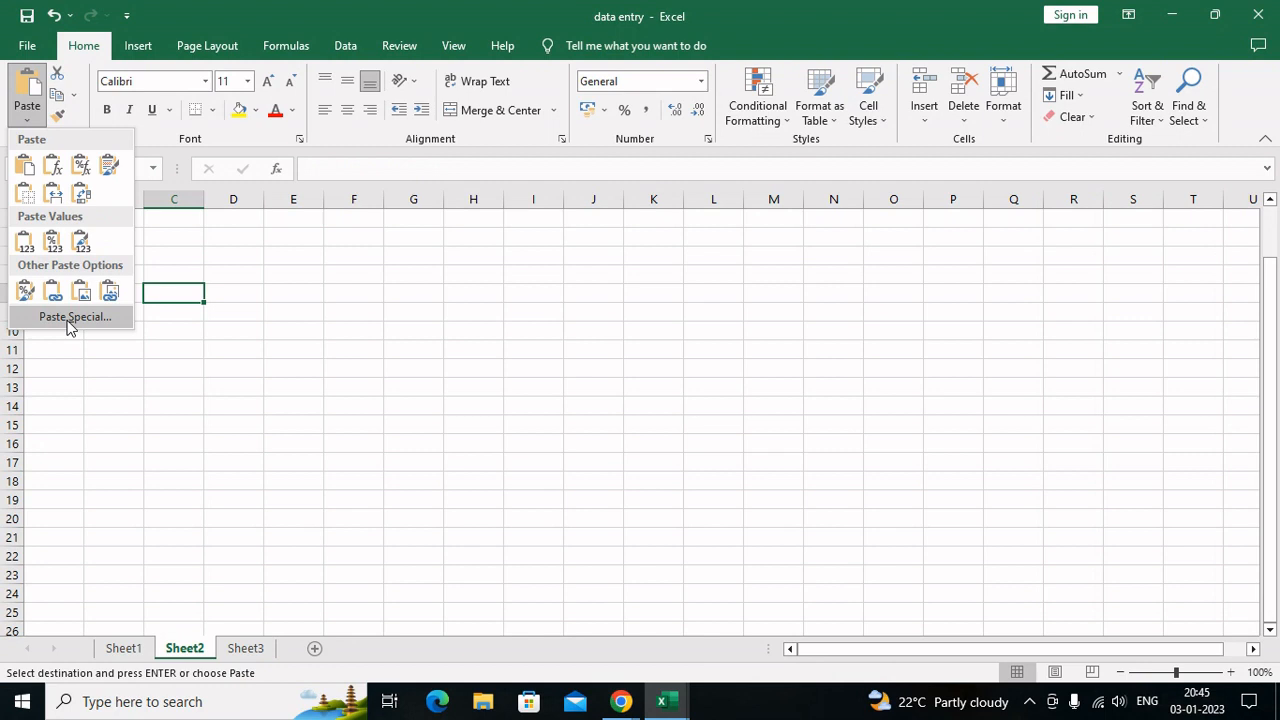
left_click(70, 317)
left_click(607, 389)
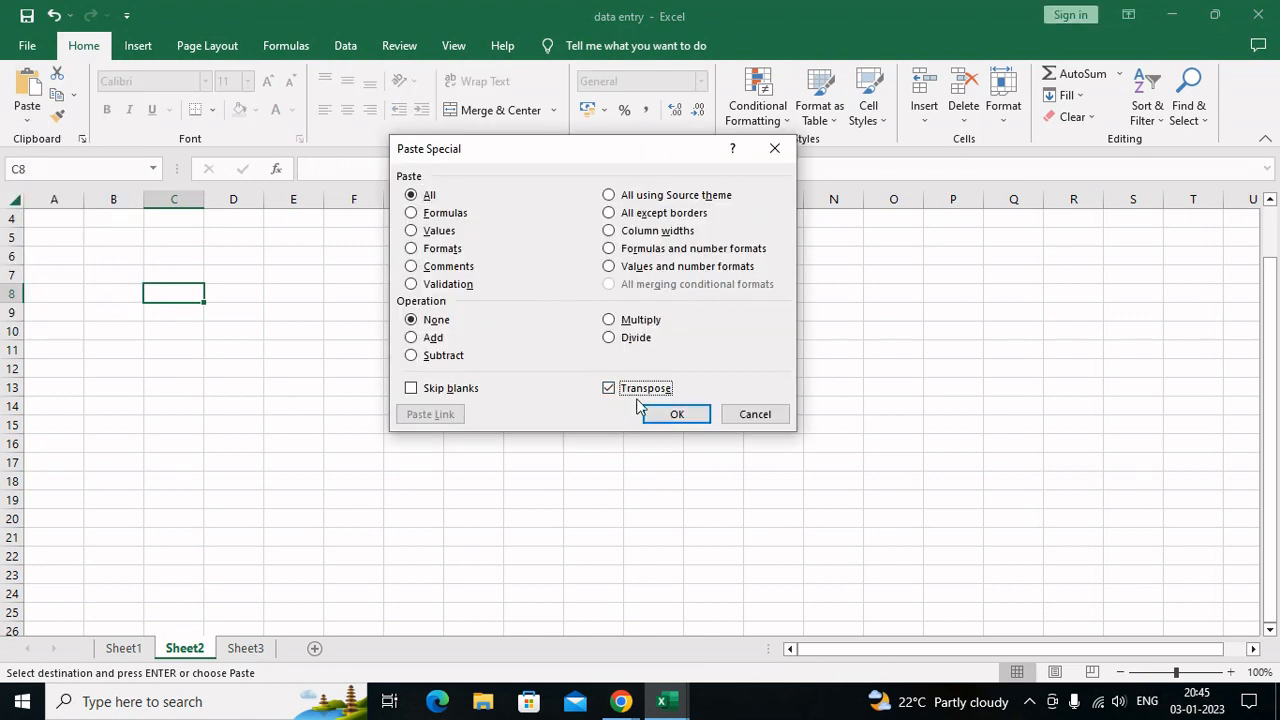
left_click(659, 418)
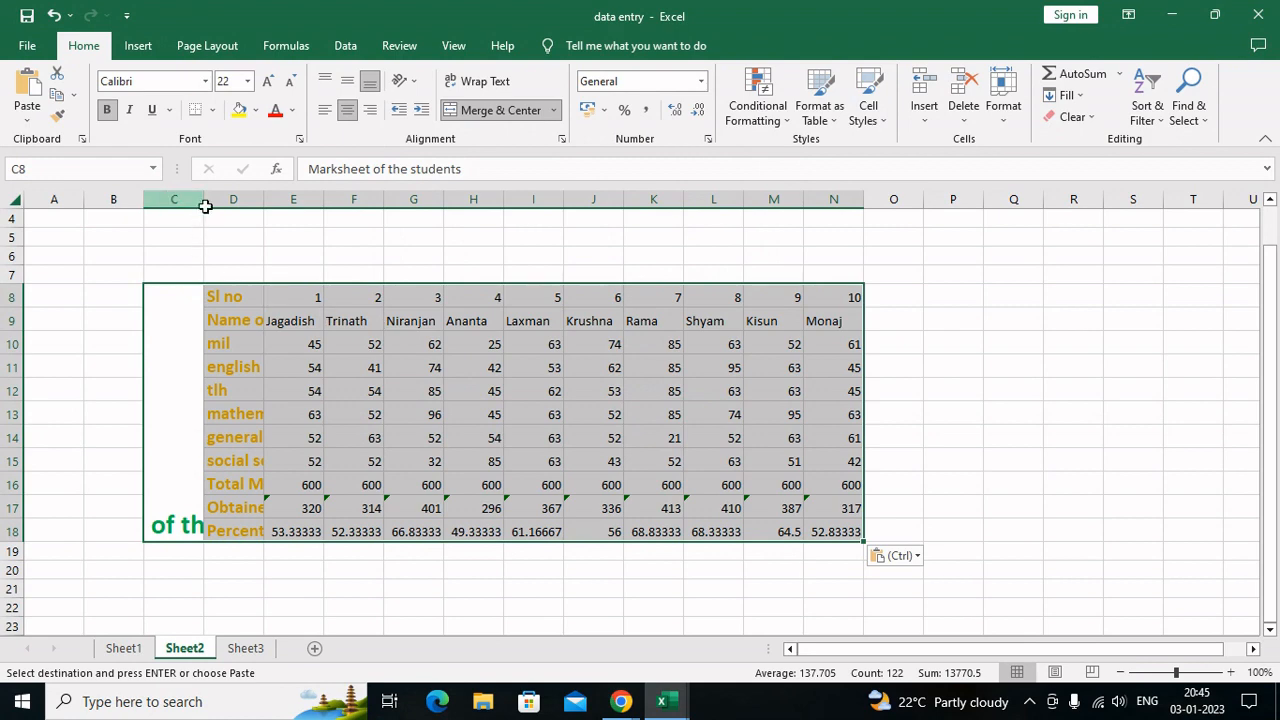
Autofit the widths of columns C to O on Sheet2 to the transposed marksheet.
left_click_drag(192, 201, 905, 201)
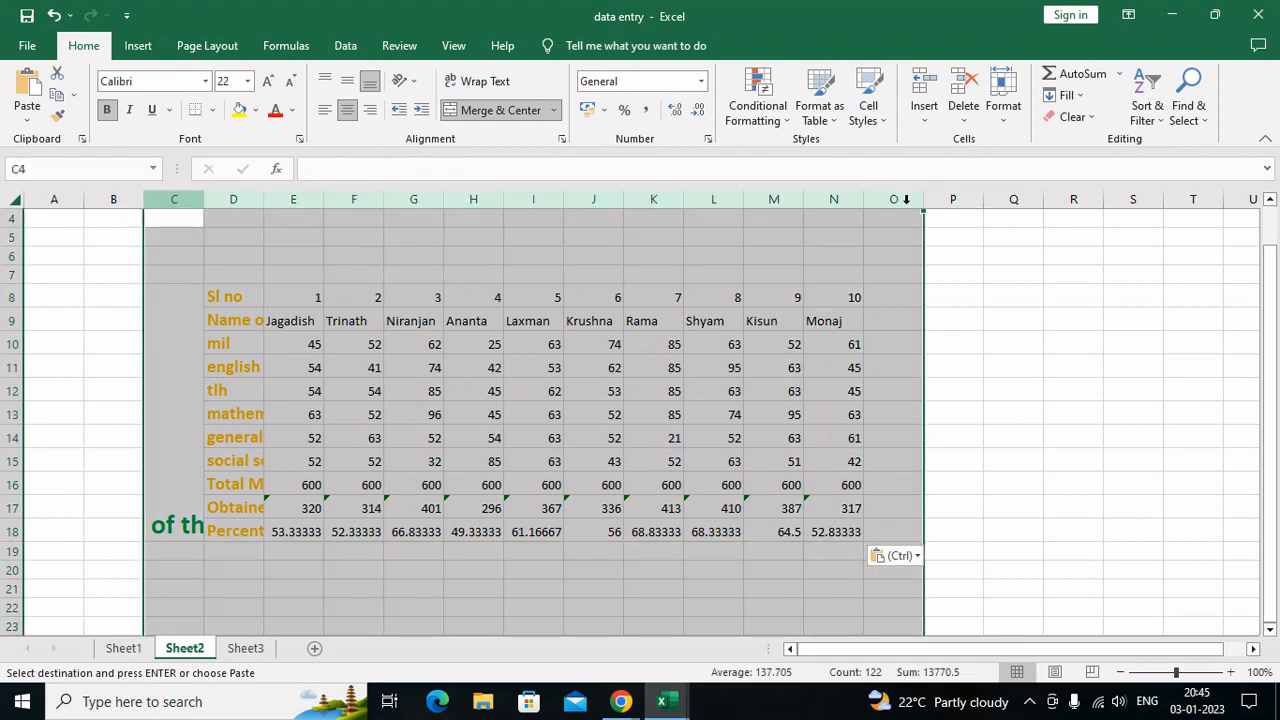
double_click(442, 203)
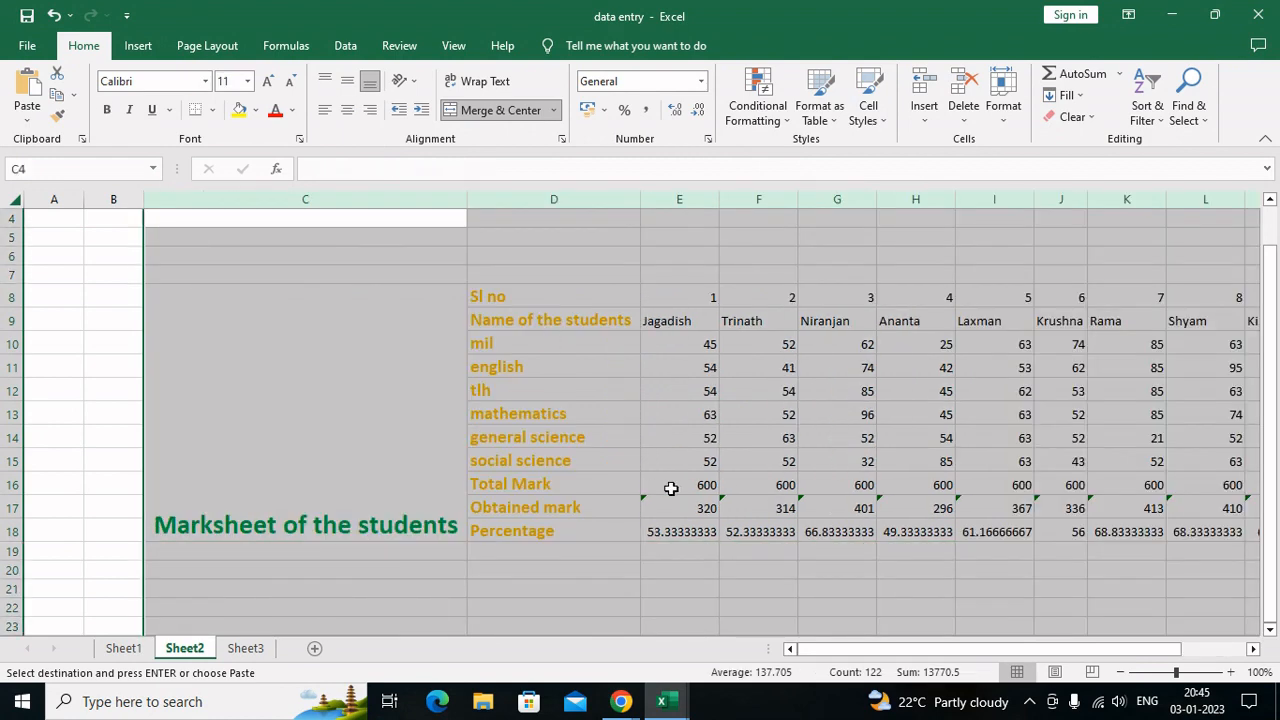
scroll(740, 610, "down", 1)
left_click_drag(873, 645, 988, 636)
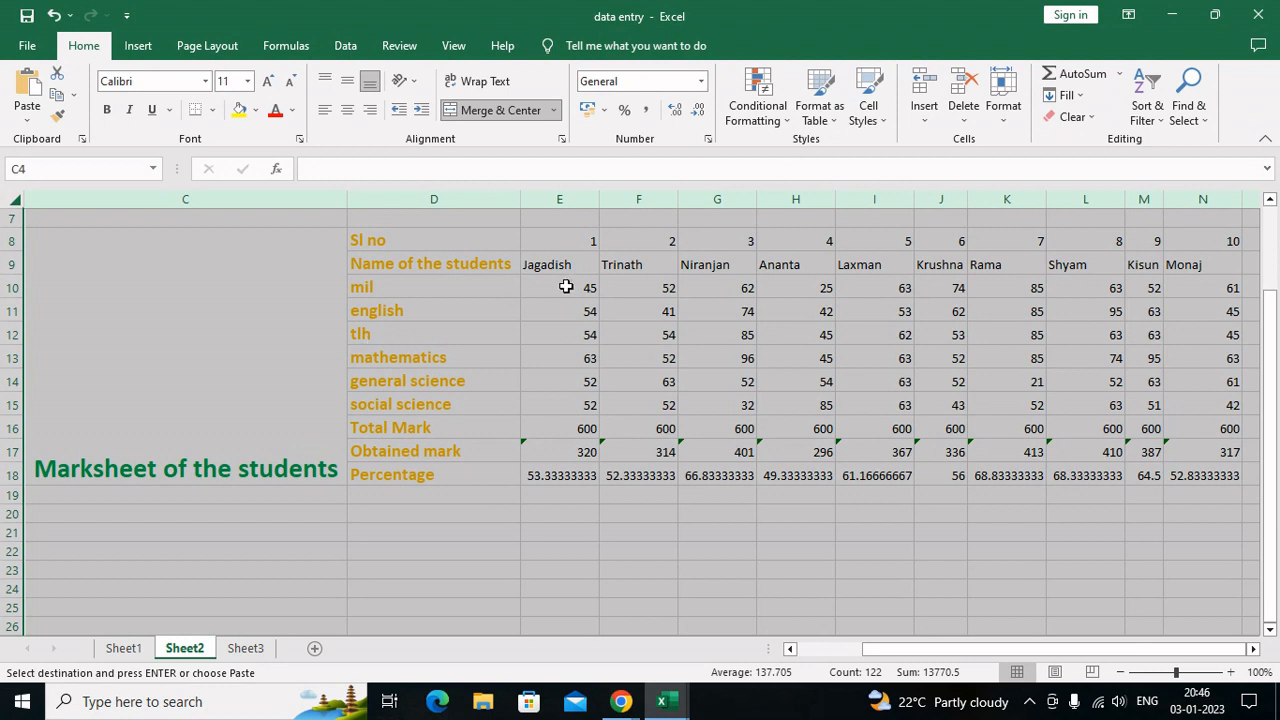
Compare the first student's row on Sheet3 with the matching column of the transposed marksheet on Sheet2.
left_click_drag(565, 287, 570, 452)
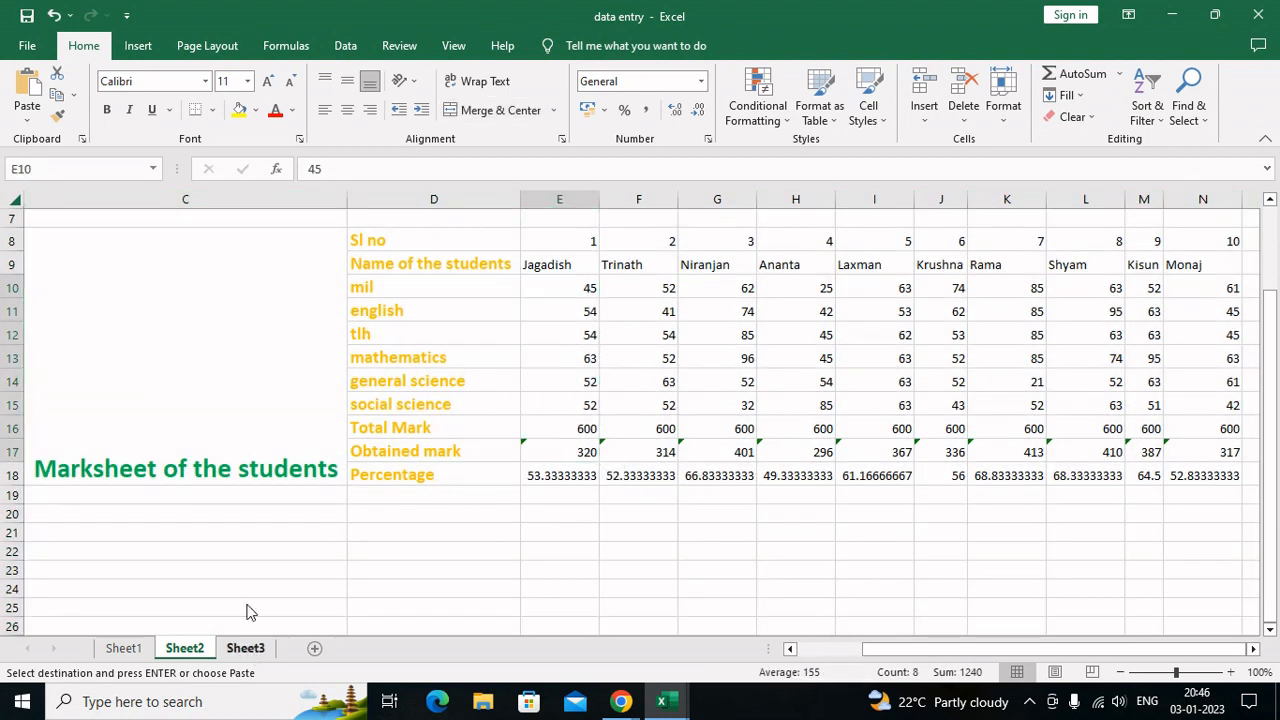
left_click(245, 648)
left_click_drag(45, 278, 1000, 280)
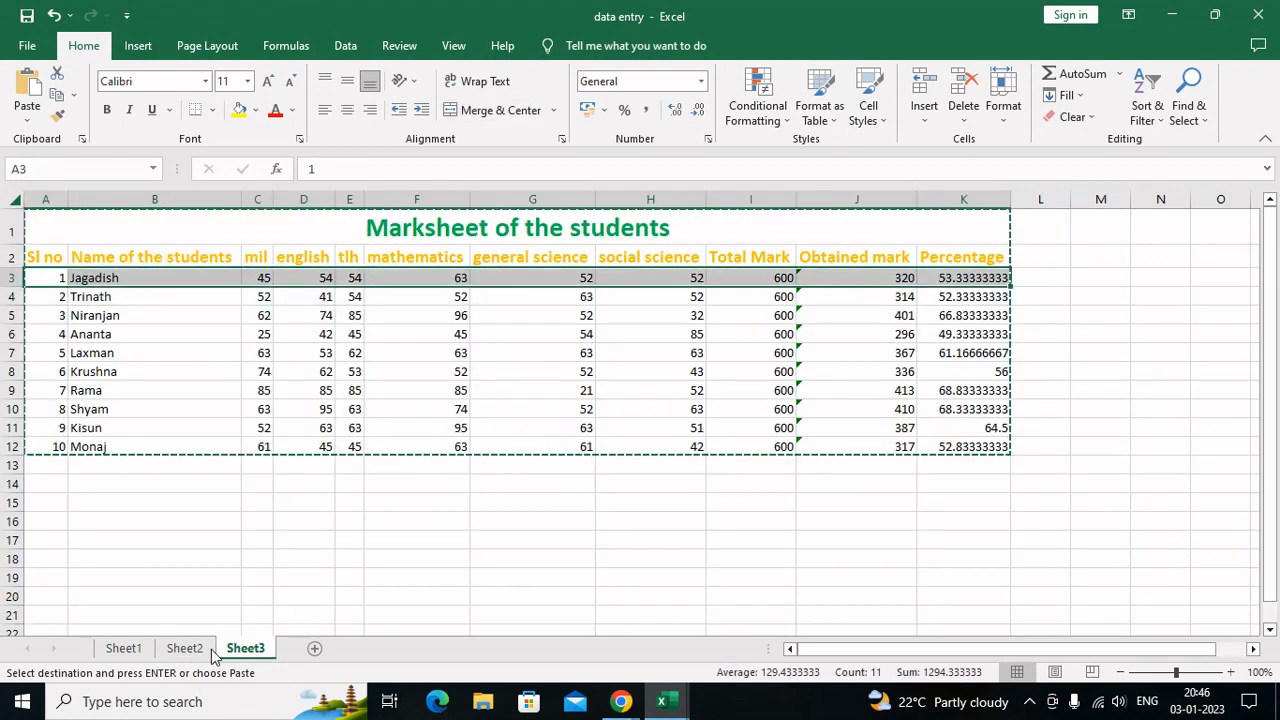
left_click(185, 648)
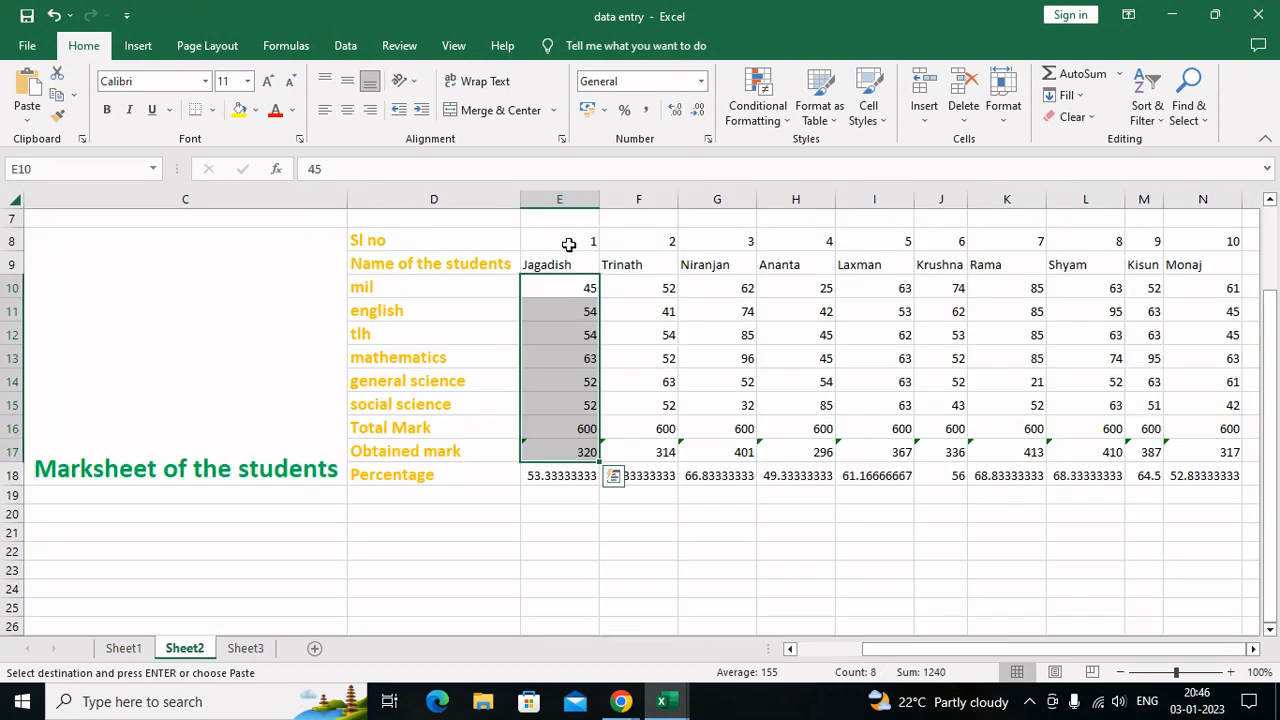
left_click_drag(569, 240, 569, 452)
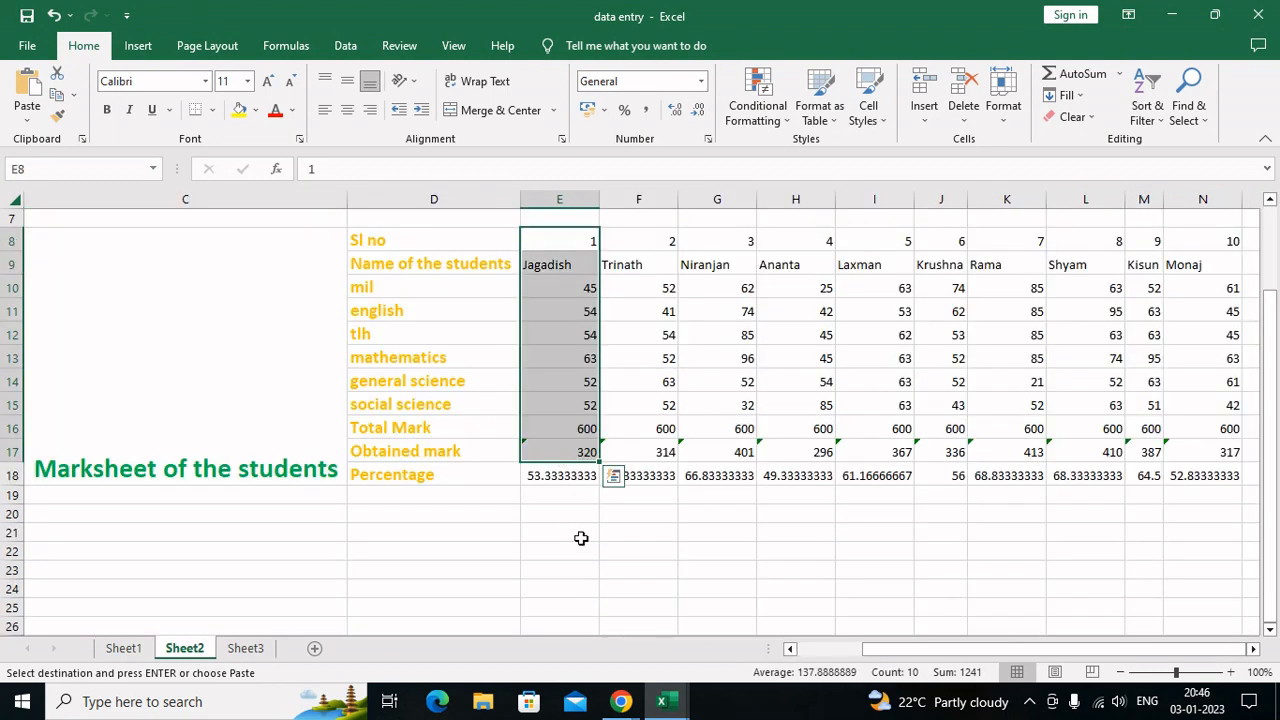
left_click(569, 527)
scroll(460, 470, "up", 2)
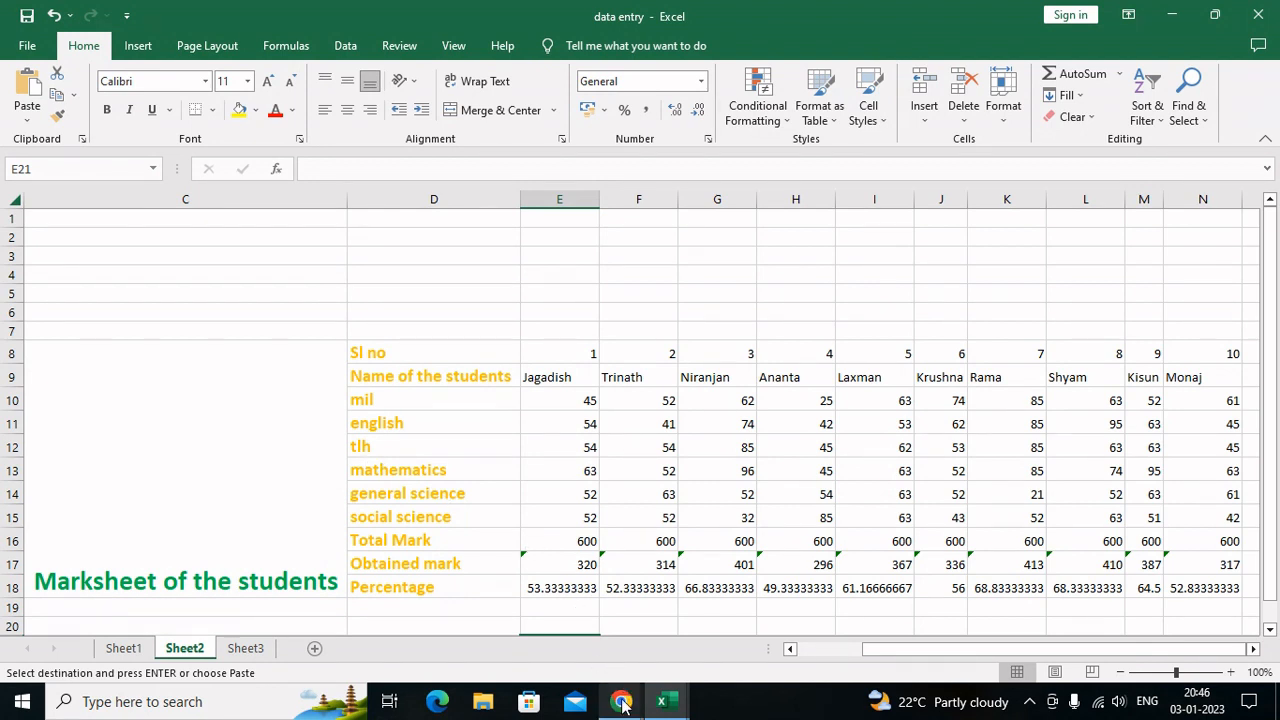
mouse_move(621, 703)
left_click(682, 643)
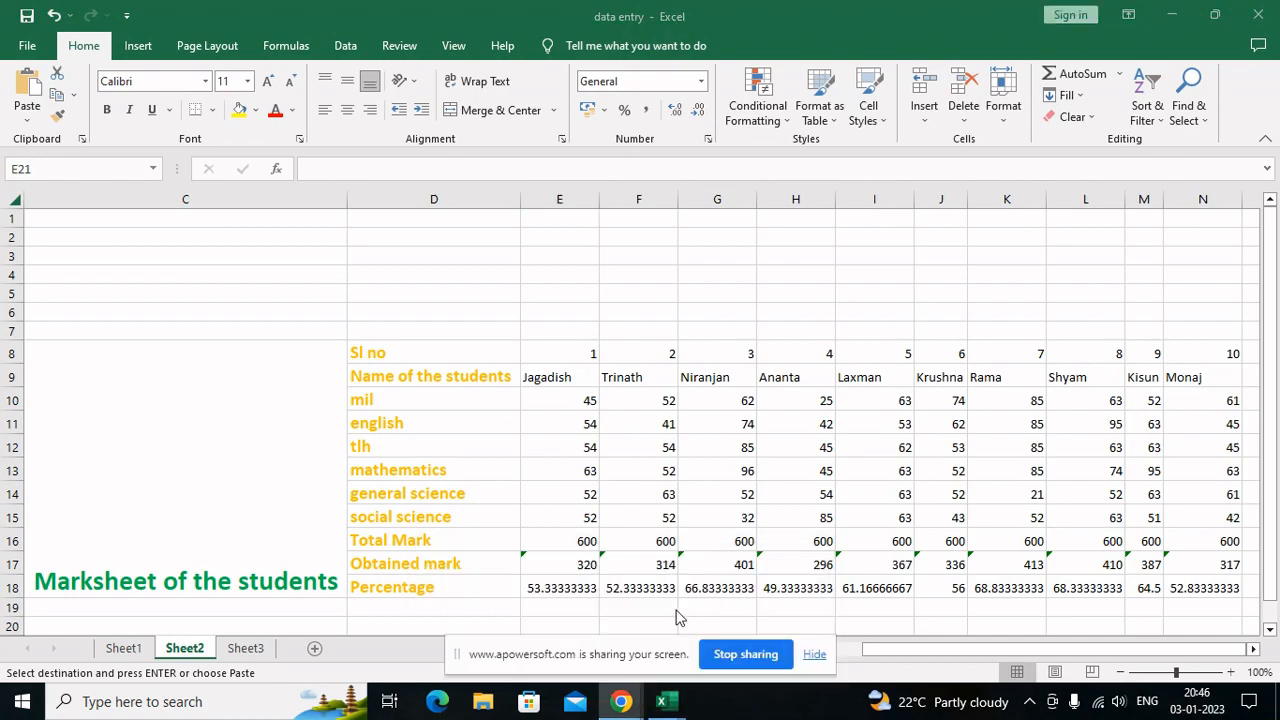